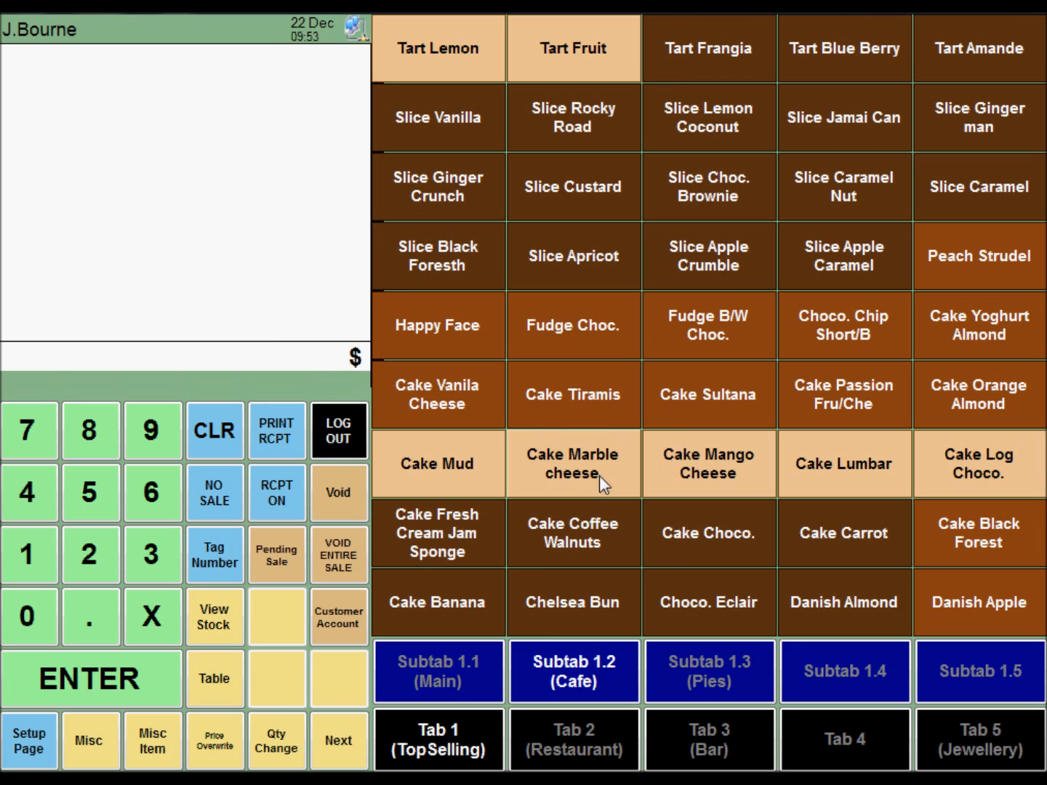
# Step: Add one each of Fudge Choc., Fudge B/W Choc., Cake Sultana, Cake Tiramis and Cake Vanila Cheese to the sale
pyautogui.click(617, 337)
pyautogui.click(689, 338)
pyautogui.click(692, 385)
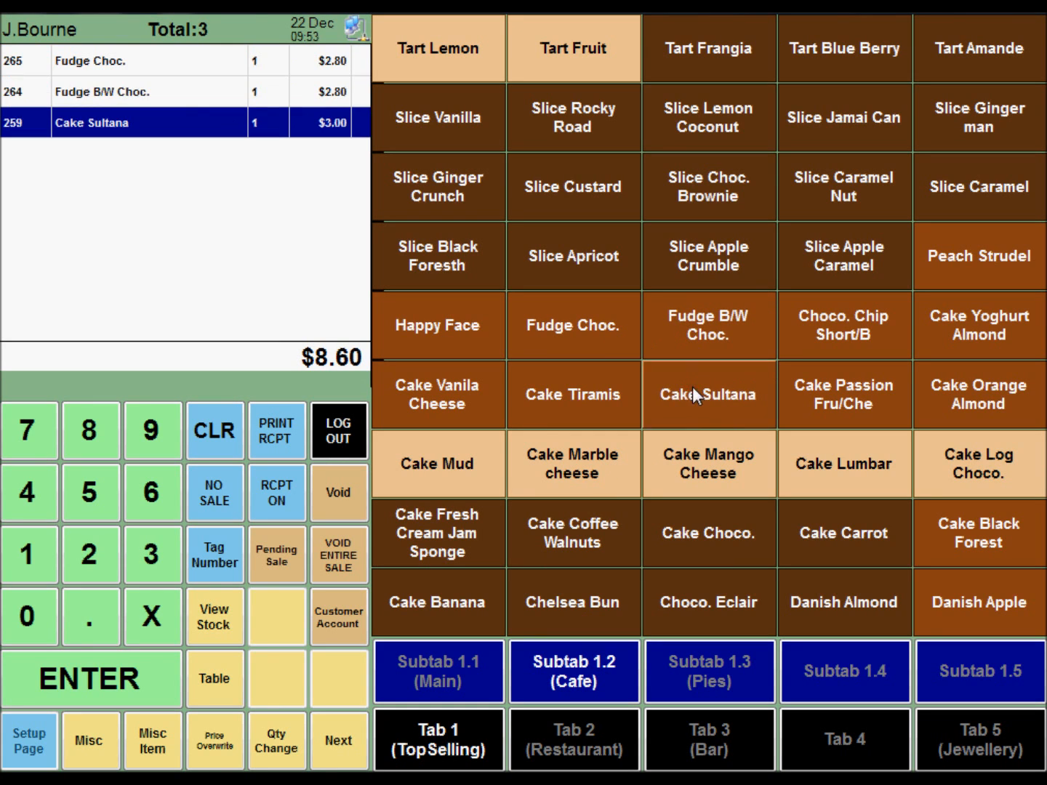
pyautogui.click(535, 395)
pyautogui.click(481, 411)
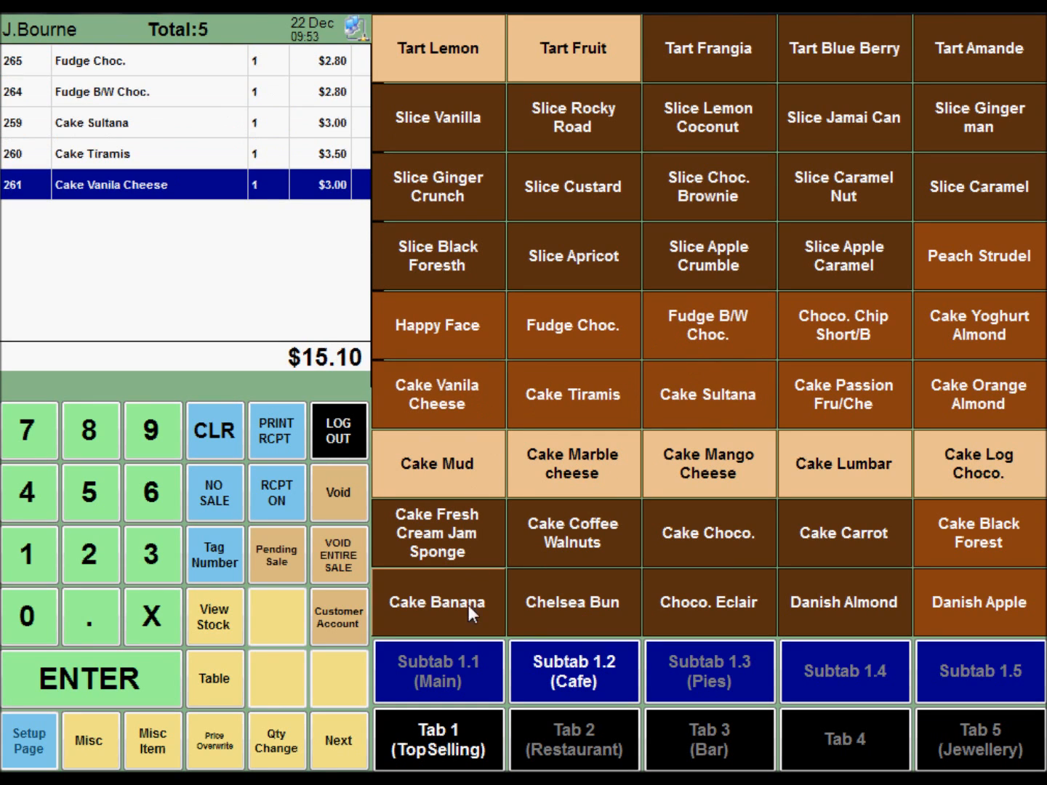
# Step: Add one Foccaci Roll and one Foccacc from the main product group to the sale
pyautogui.click(447, 655)
pyautogui.click(592, 279)
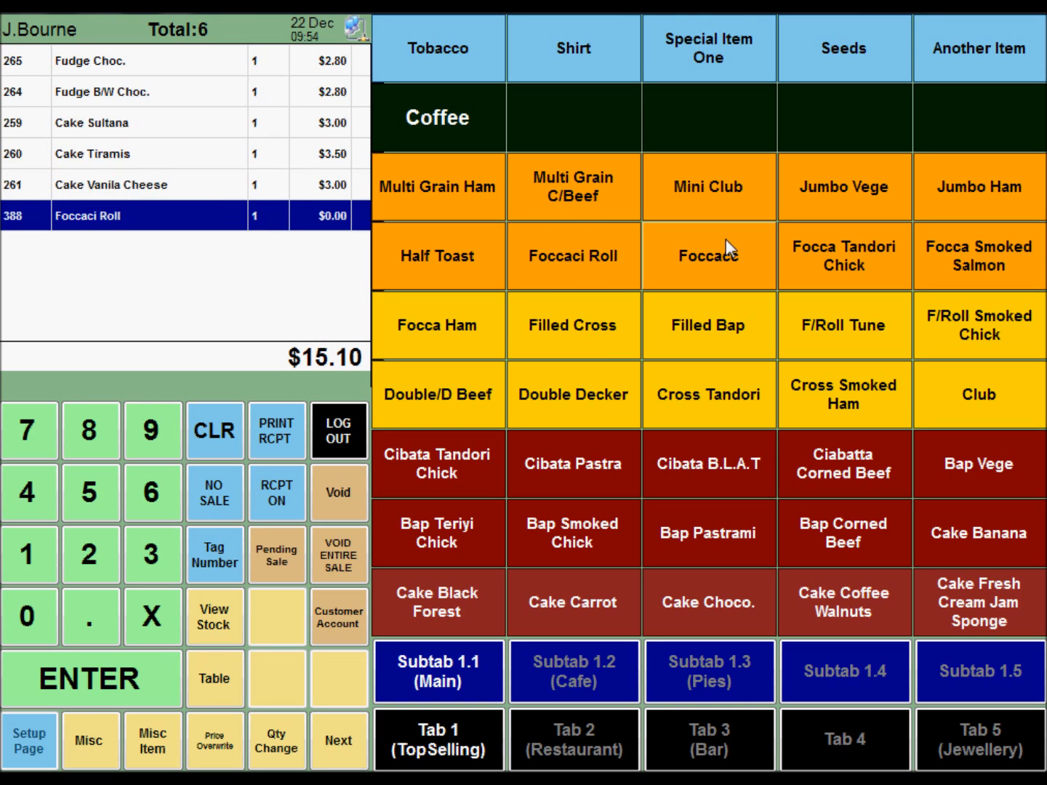
pyautogui.click(725, 240)
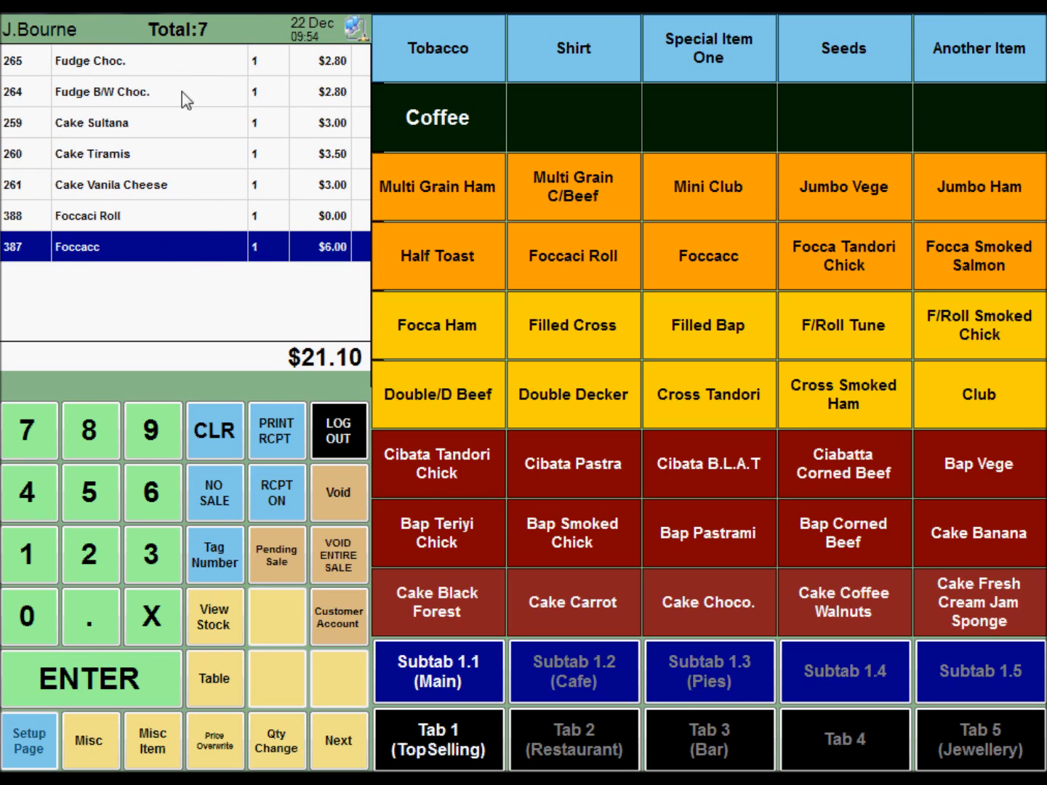
# Step: Proceed to payment and put the full balance of 21.10 on Eftpos
pyautogui.click(71, 684)
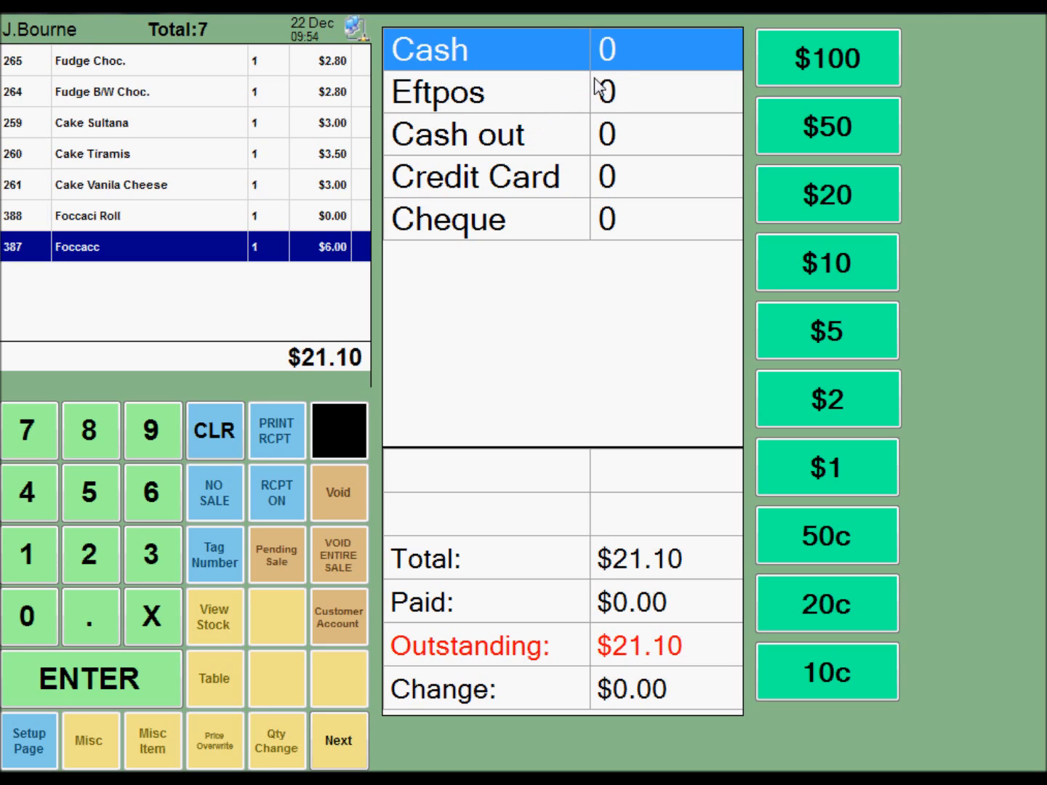
pyautogui.click(553, 95)
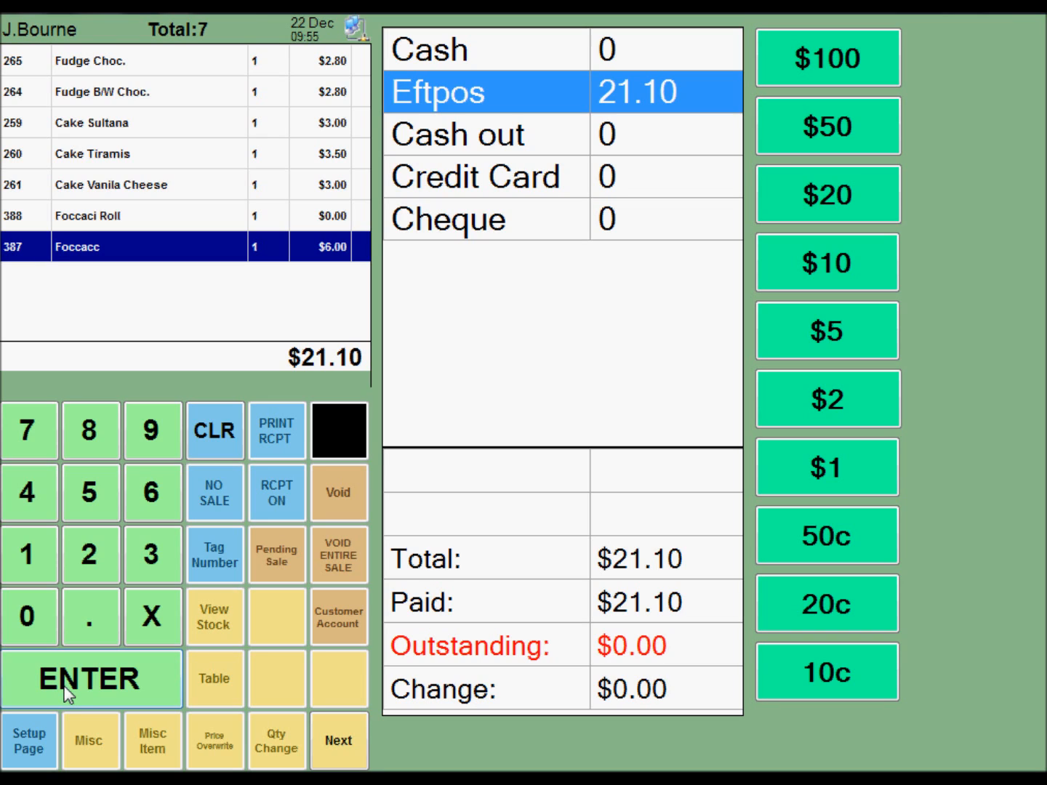
pyautogui.click(214, 436)
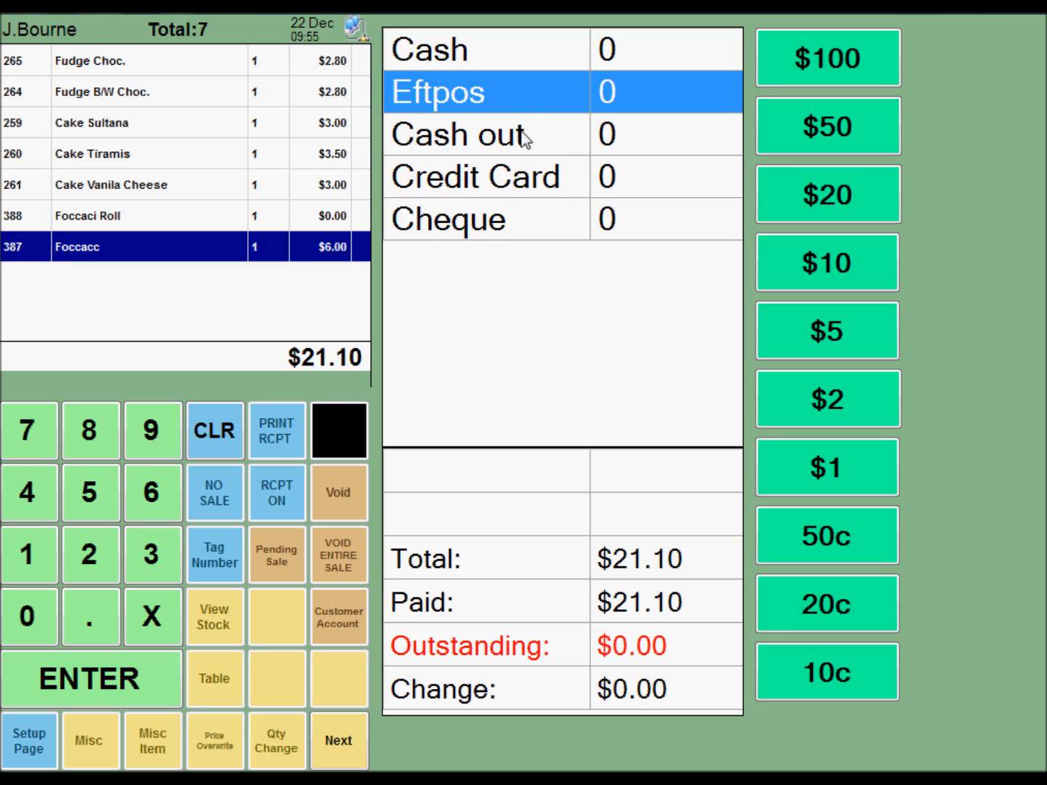
pyautogui.click(546, 108)
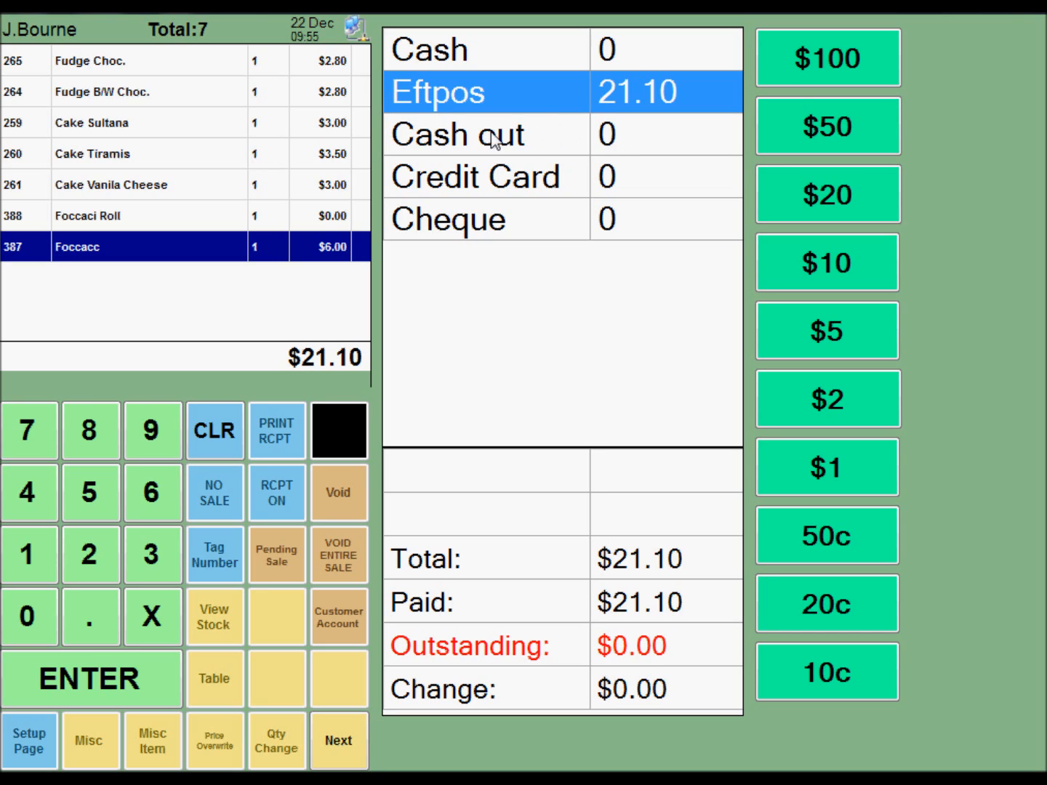
# Step: Enter a cash out of 15 alongside the Eftpos payment and finalize the sale
pyautogui.click(572, 145)
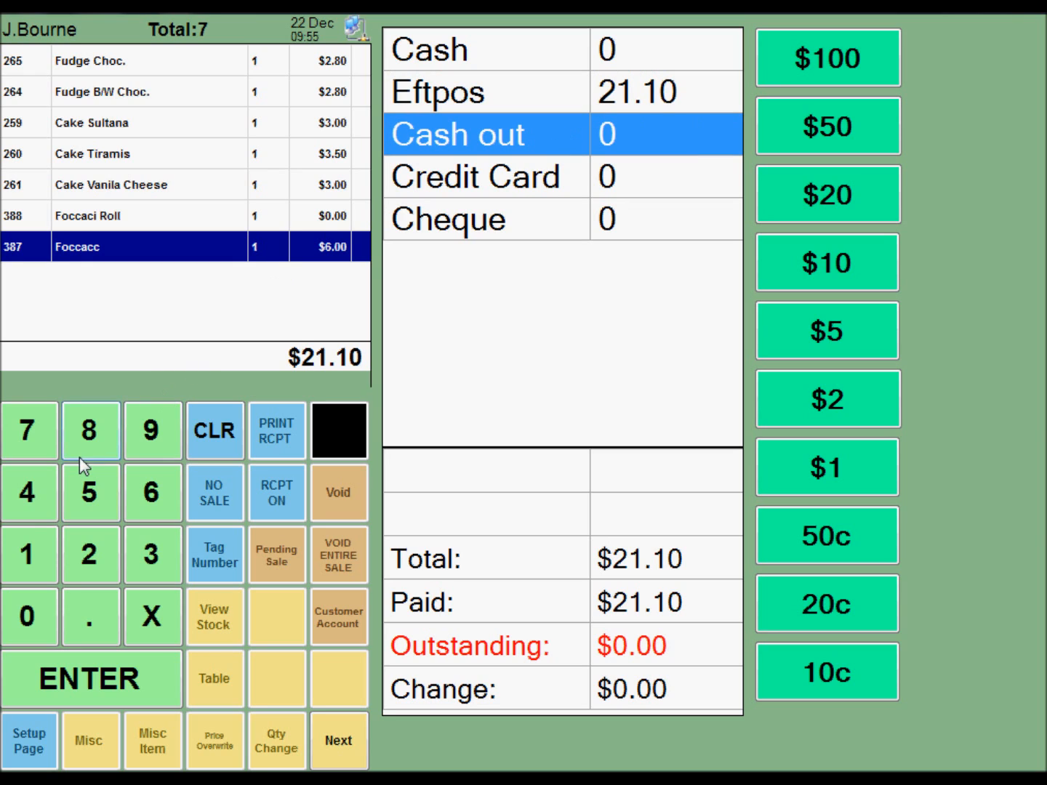
pyautogui.click(29, 556)
pyautogui.click(82, 501)
pyautogui.click(93, 683)
pyautogui.click(76, 586)
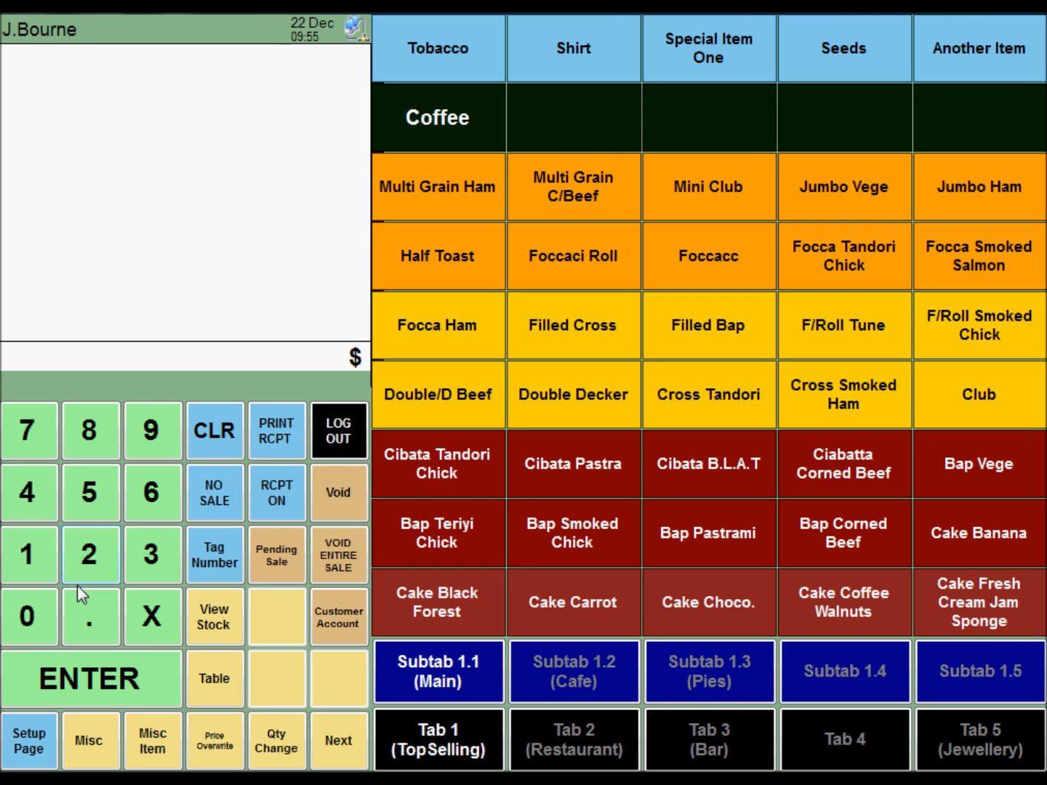
# Step: Start a new sale with one Cross Tandori, one Foccacc, one Bap Smoked Chick and three Cake Carrot
pyautogui.click(760, 416)
pyautogui.click(711, 285)
pyautogui.click(608, 520)
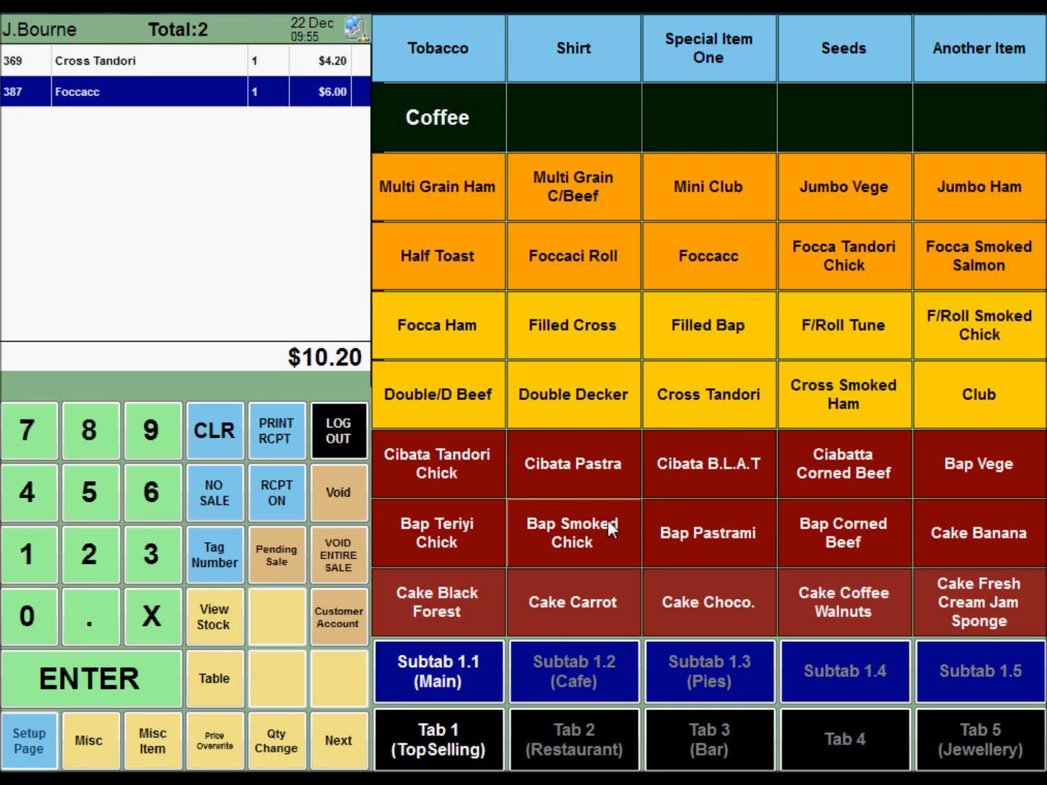
pyautogui.tripleClick(579, 591)
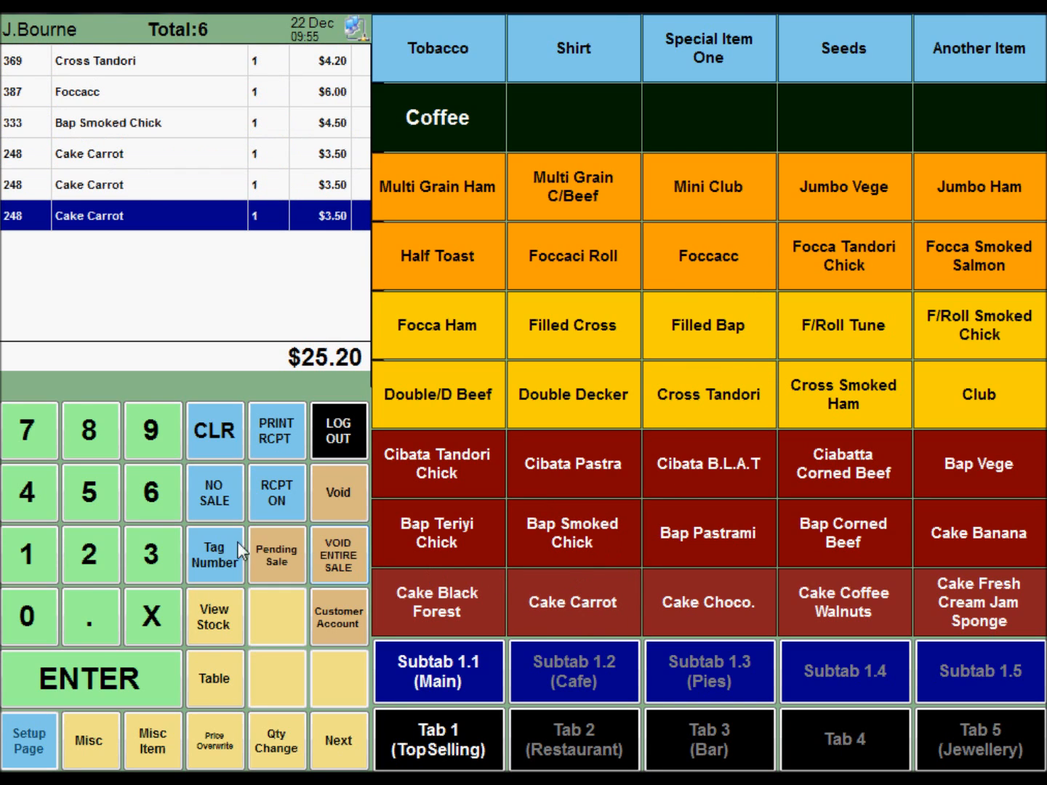
# Step: Try putting the full balance on Cash and on Eftpos, clearing each amount, and return to adding items
pyautogui.click(92, 678)
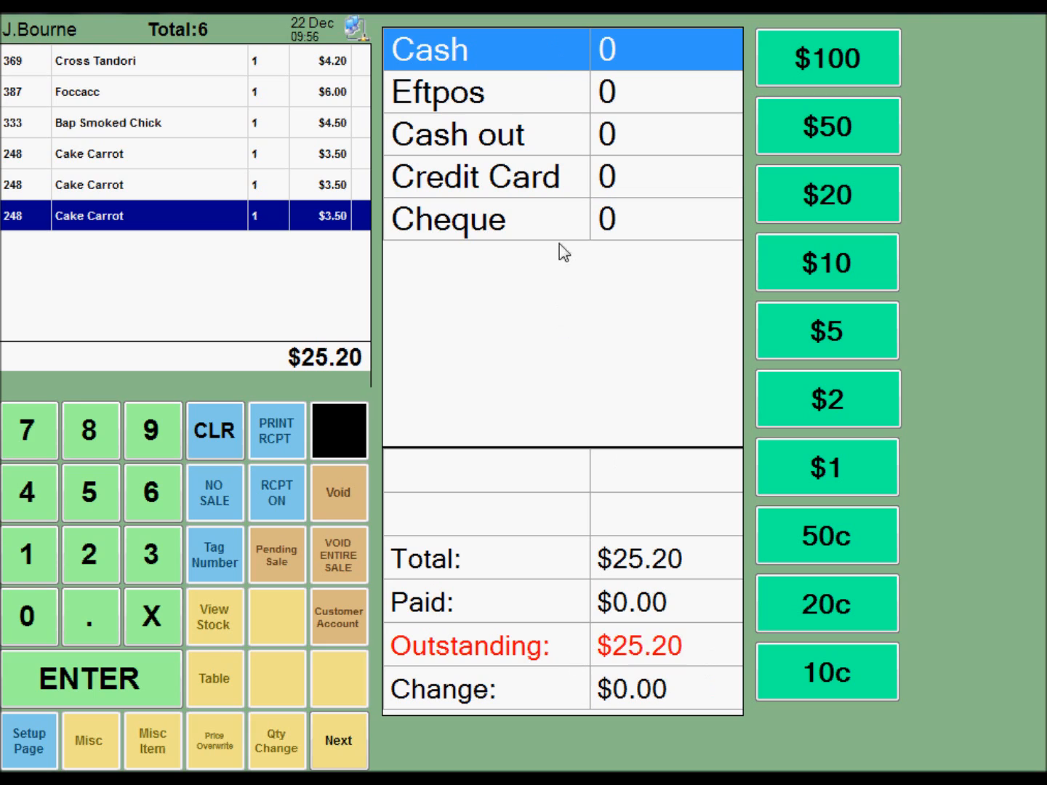
pyautogui.click(567, 64)
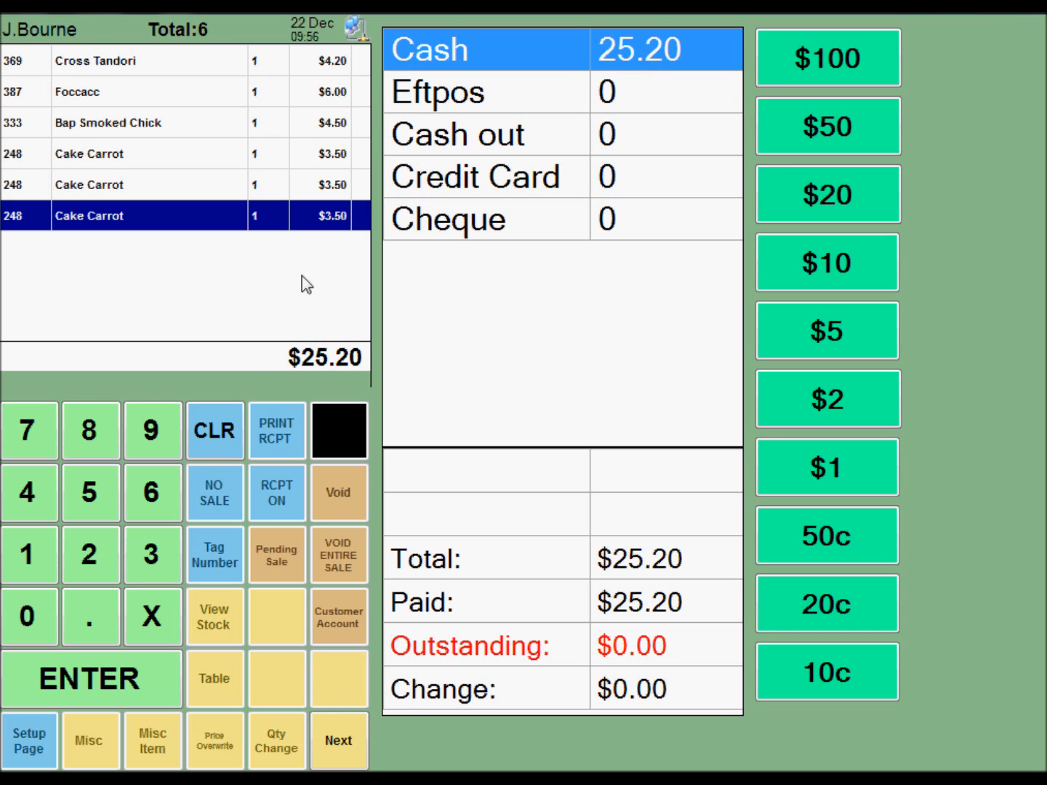
pyautogui.click(219, 425)
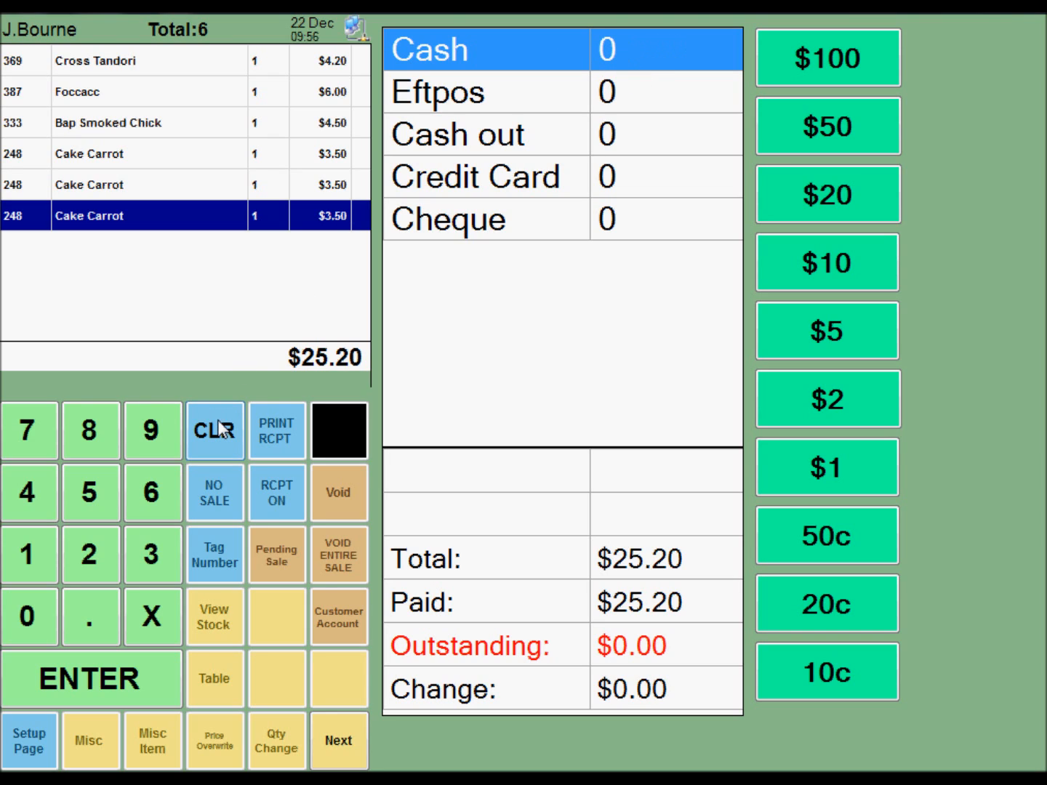
pyautogui.click(566, 106)
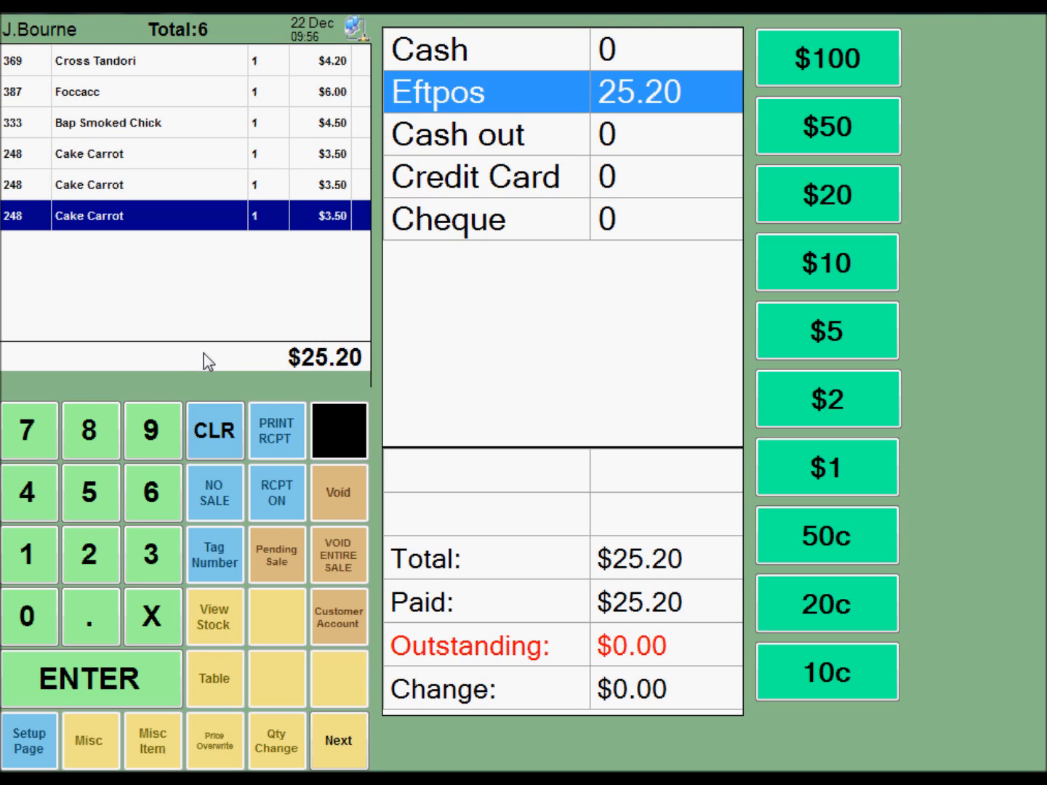
pyautogui.click(204, 418)
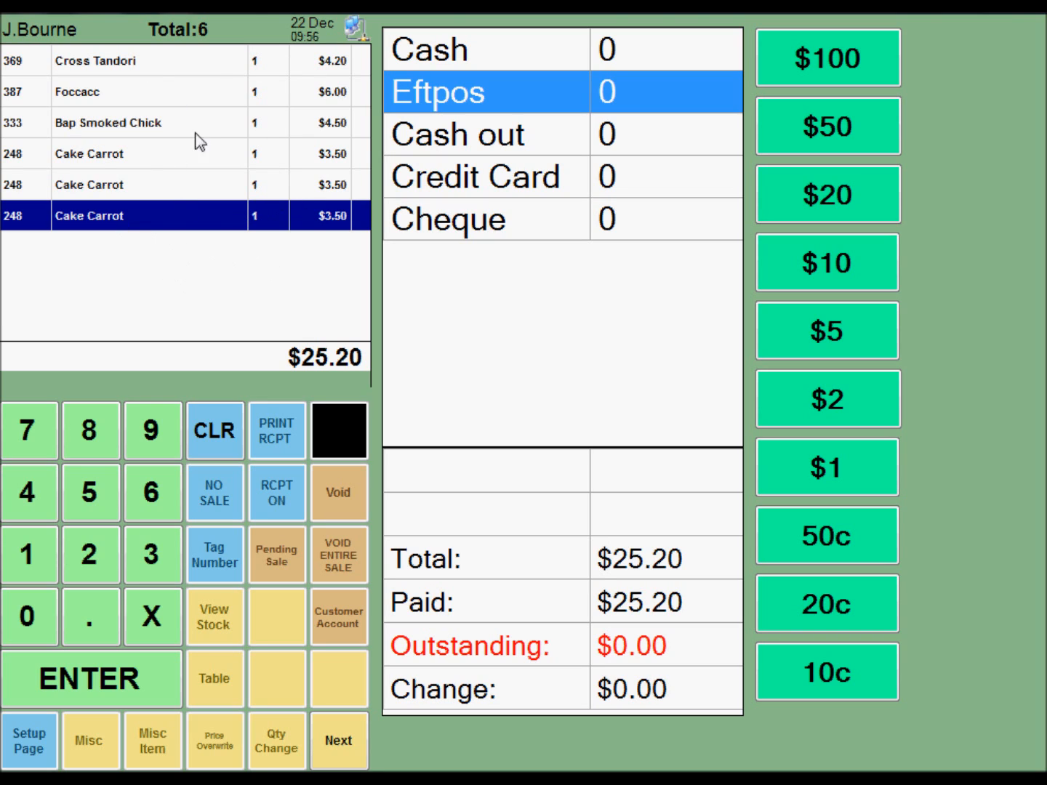
pyautogui.click(161, 186)
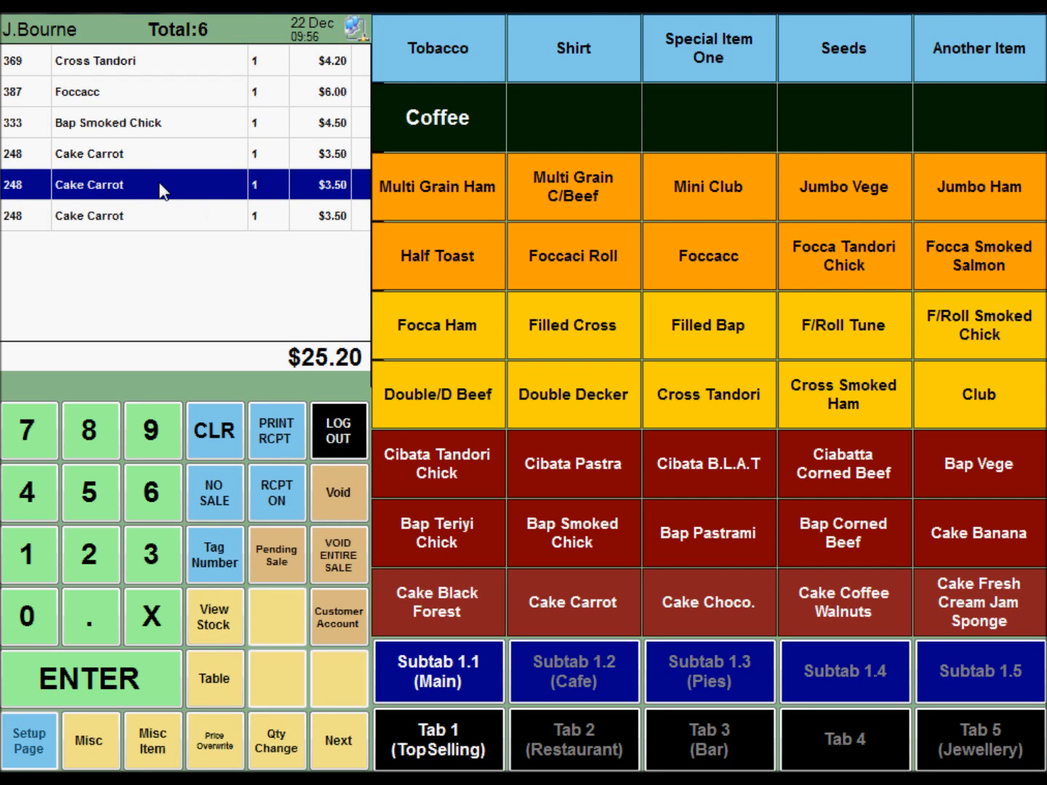
# Step: Add another Foccacc and another Bap Smoked Chick to the sale and proceed to payment
pyautogui.click(755, 257)
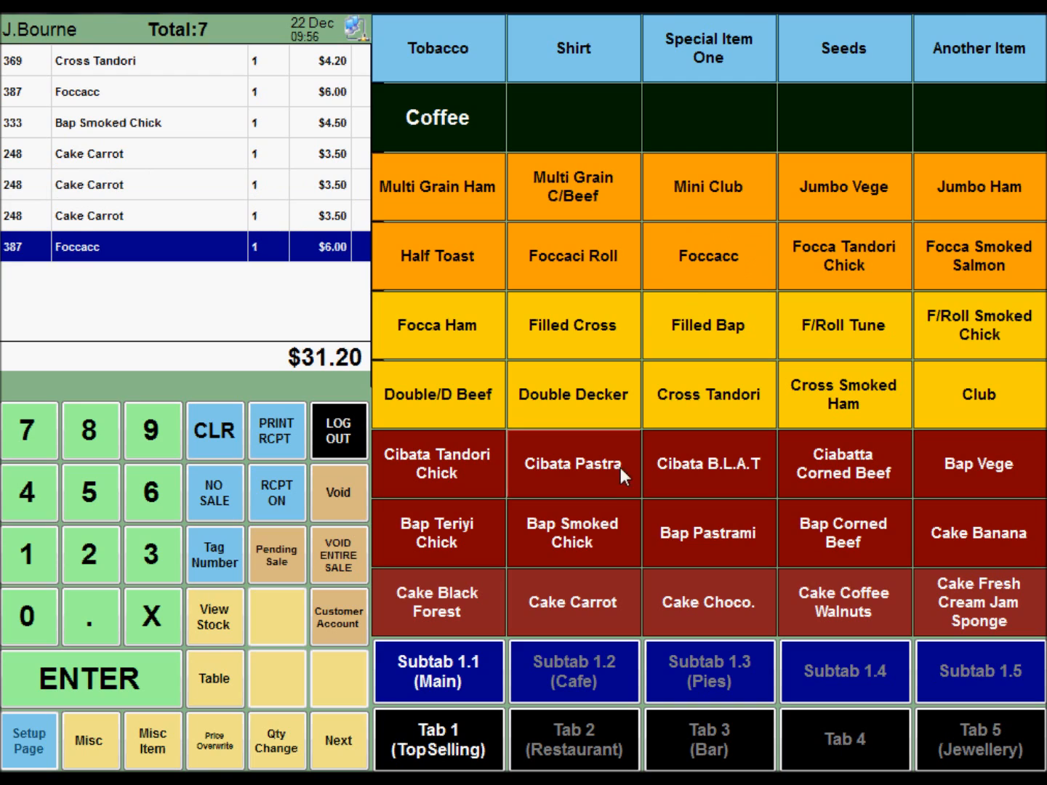
pyautogui.click(600, 523)
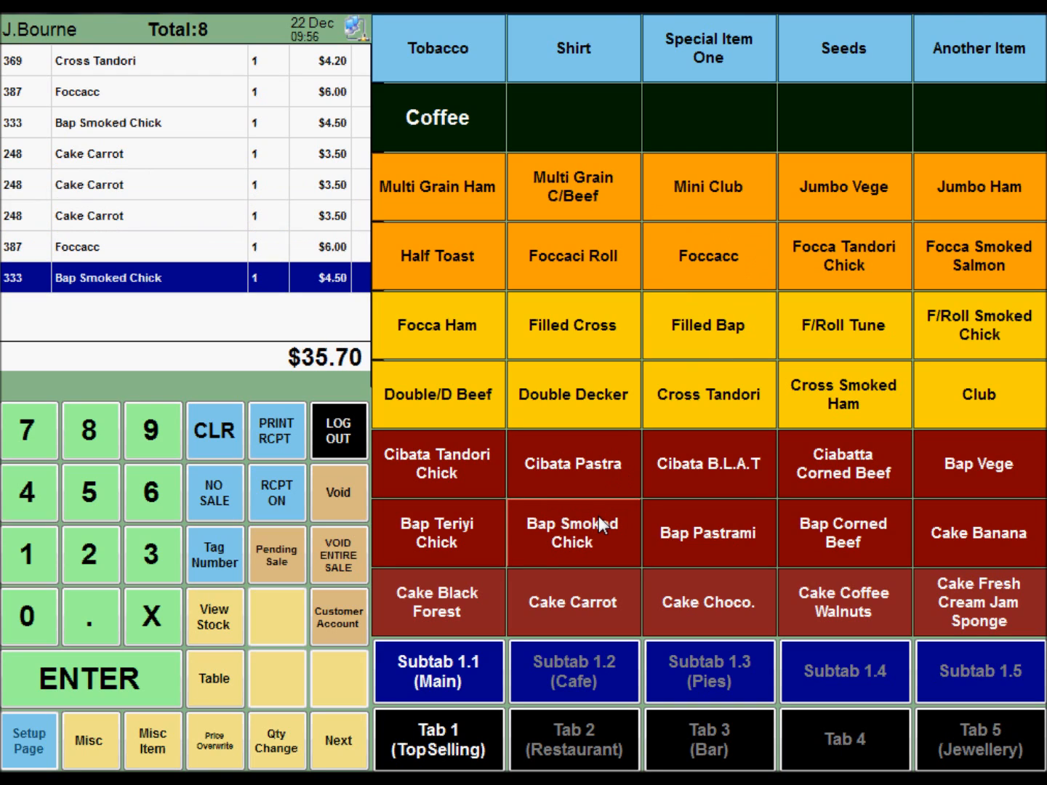
pyautogui.click(102, 681)
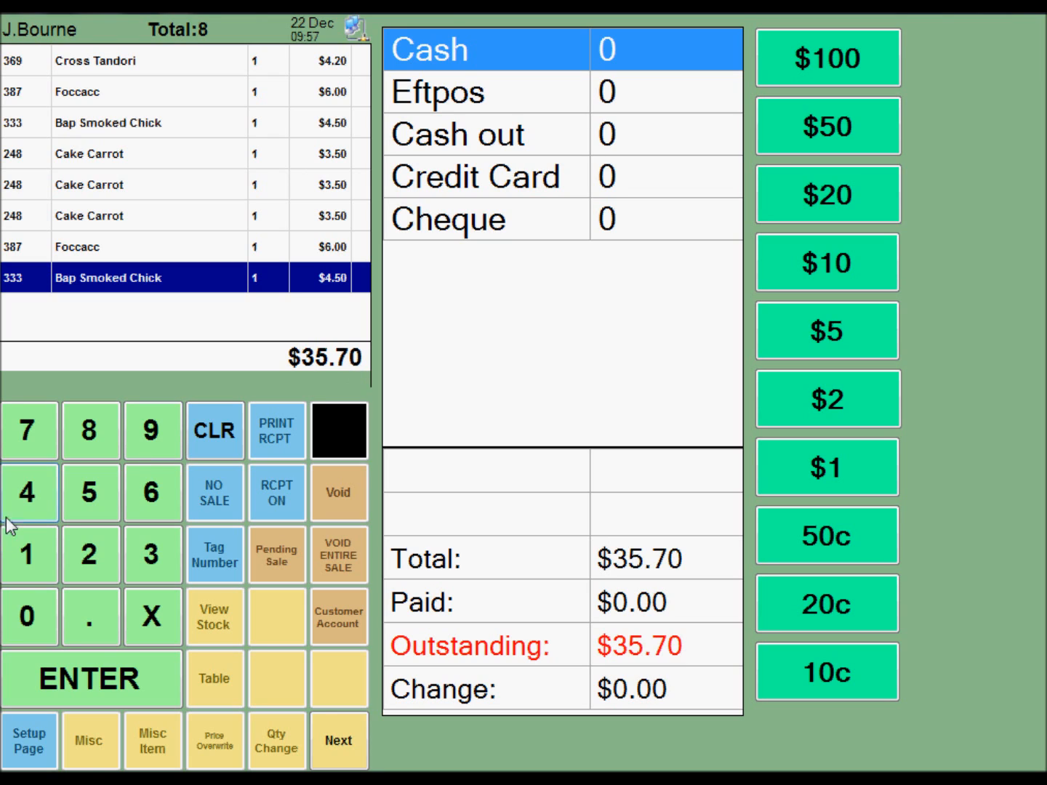
# Step: Try a manually entered Cash amount of 40 and clear it
pyautogui.click(21, 492)
pyautogui.click(20, 614)
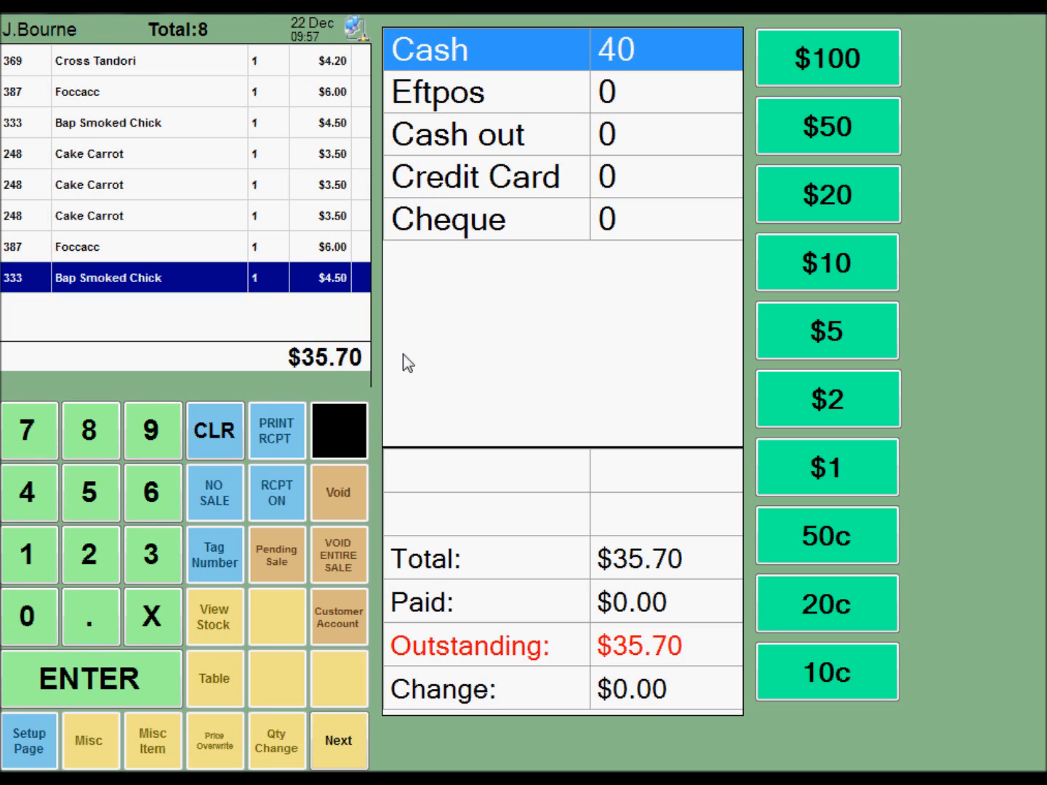
pyautogui.click(220, 429)
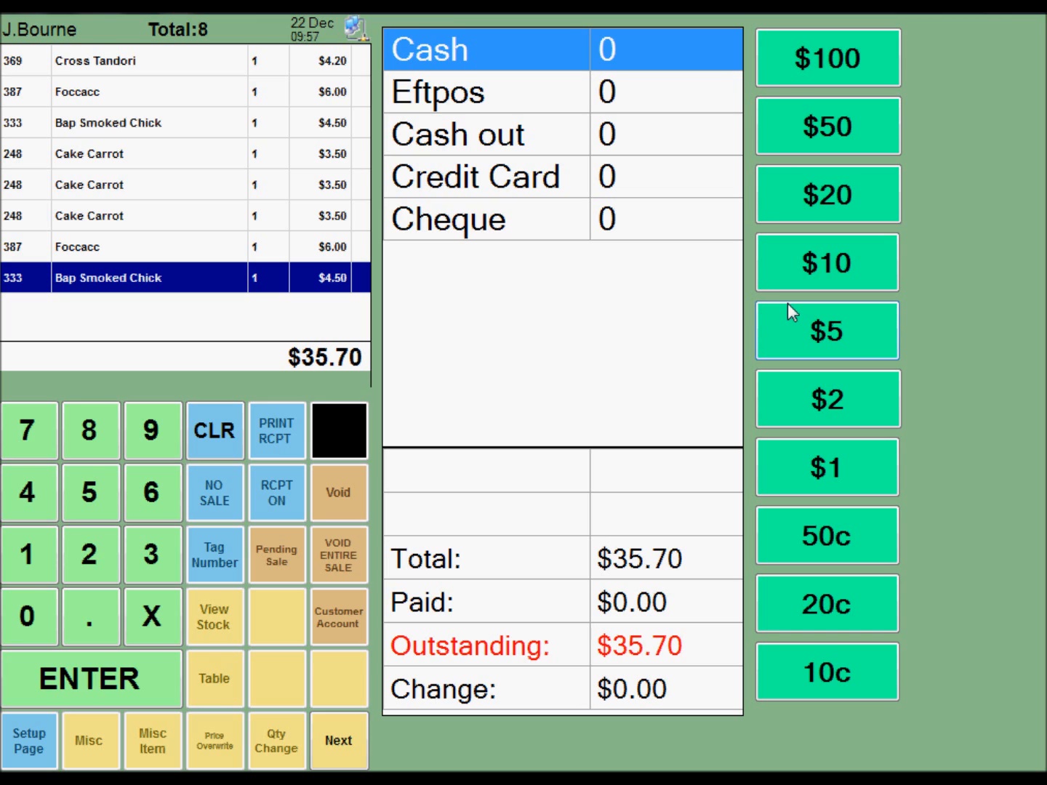
# Step: Pay the sale with four $5 notes and one $20 note, and dismiss the change display
pyautogui.click(866, 318)
pyautogui.click(867, 318)
pyautogui.click(866, 317)
pyautogui.click(866, 318)
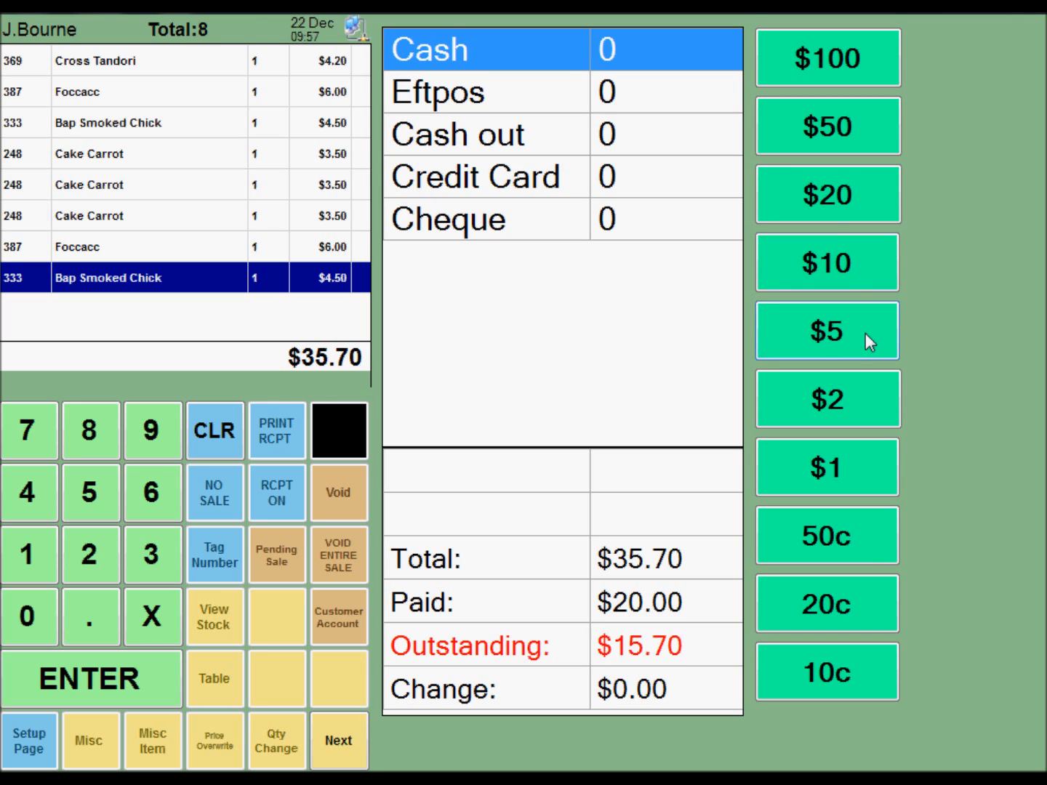
pyautogui.click(842, 195)
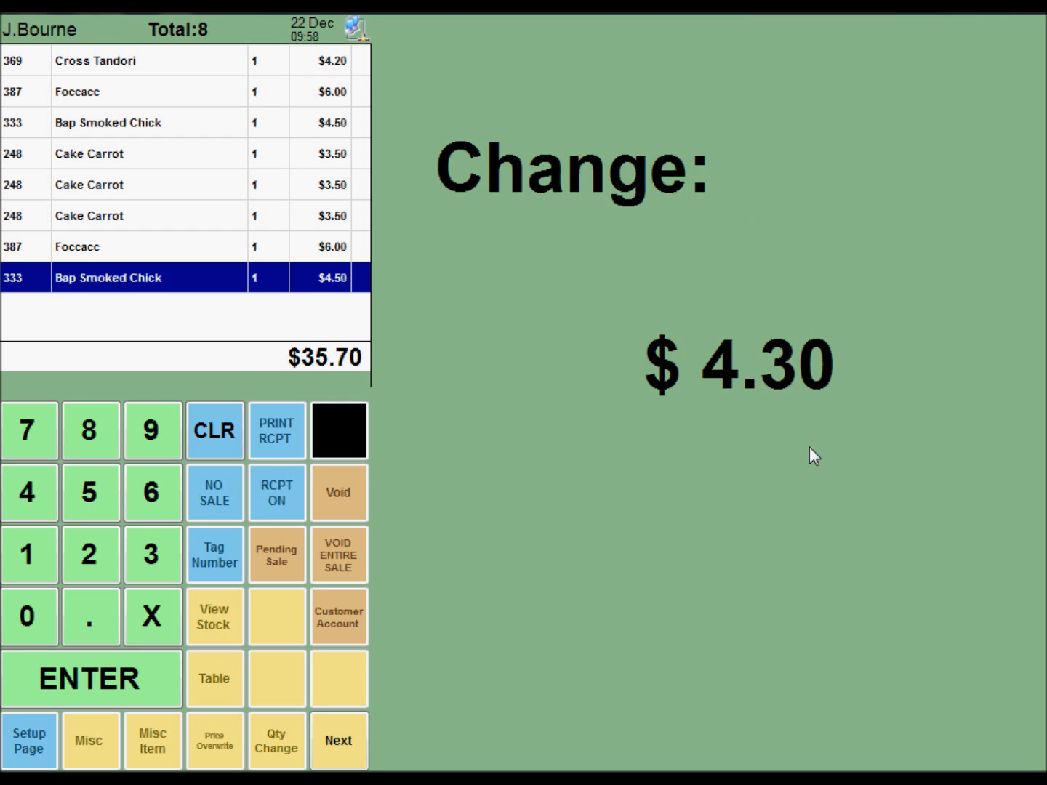
pyautogui.click(639, 419)
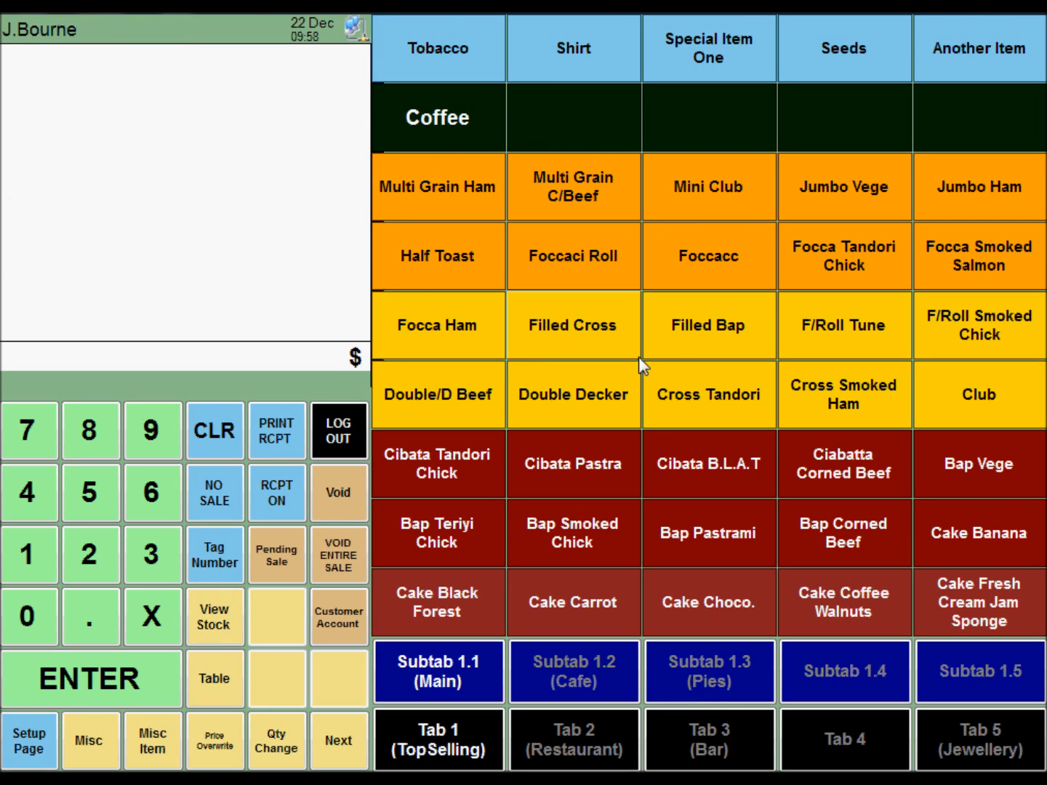
# Step: Ring up two Cibata Pastra, one Bap Pastrami and four Bap Smoked Chick, and proceed to payment
pyautogui.doubleClick(589, 462)
pyautogui.click(679, 534)
pyautogui.doubleClick(543, 530)
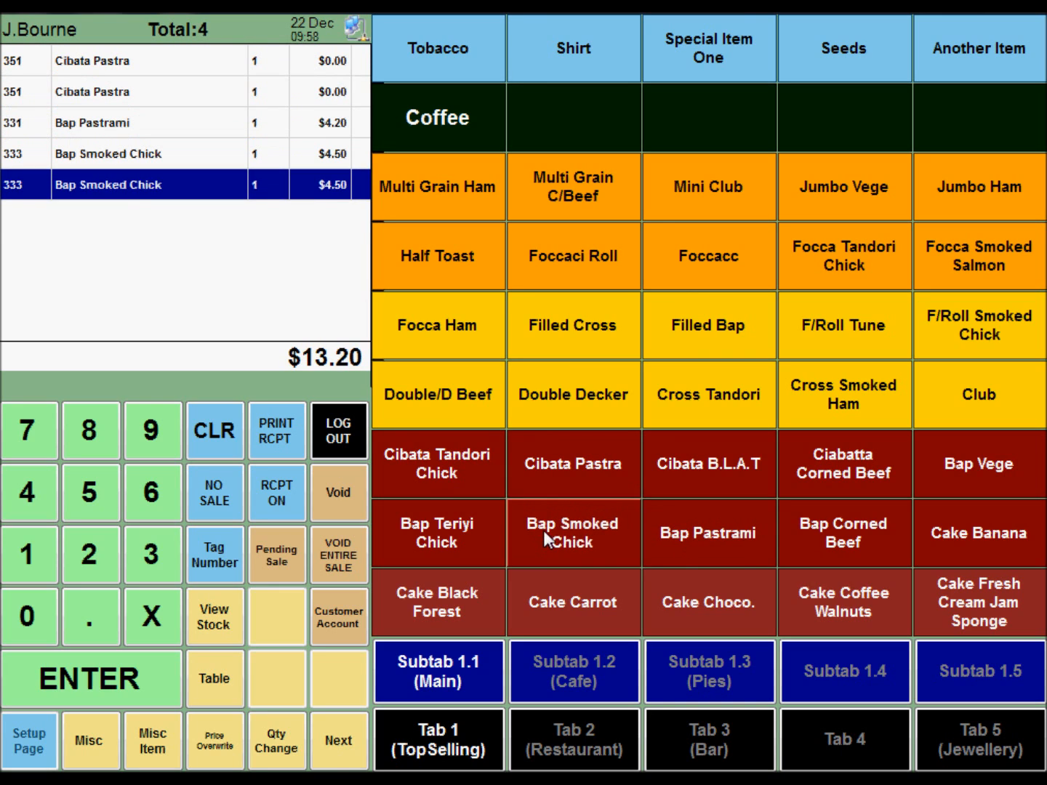
pyautogui.doubleClick(543, 530)
pyautogui.click(113, 682)
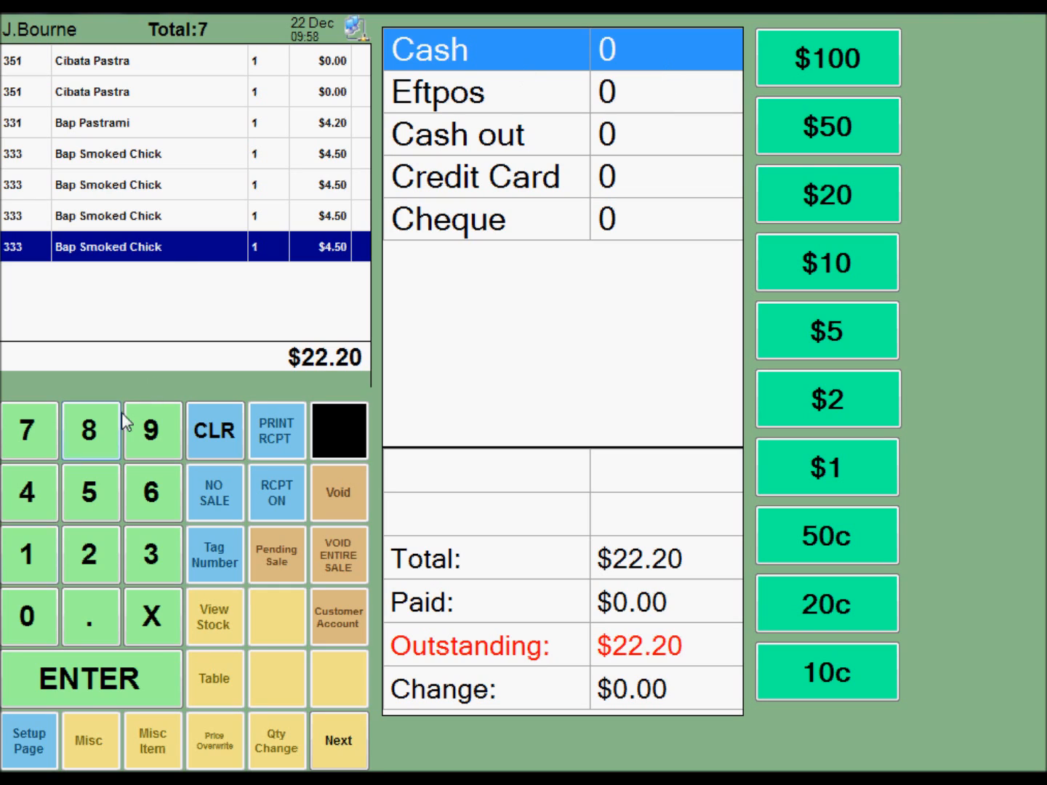
# Step: Try a split payment with 10 in Cash and the rest on Eftpos, and clear the Cash amount
pyautogui.click(23, 546)
pyautogui.click(27, 613)
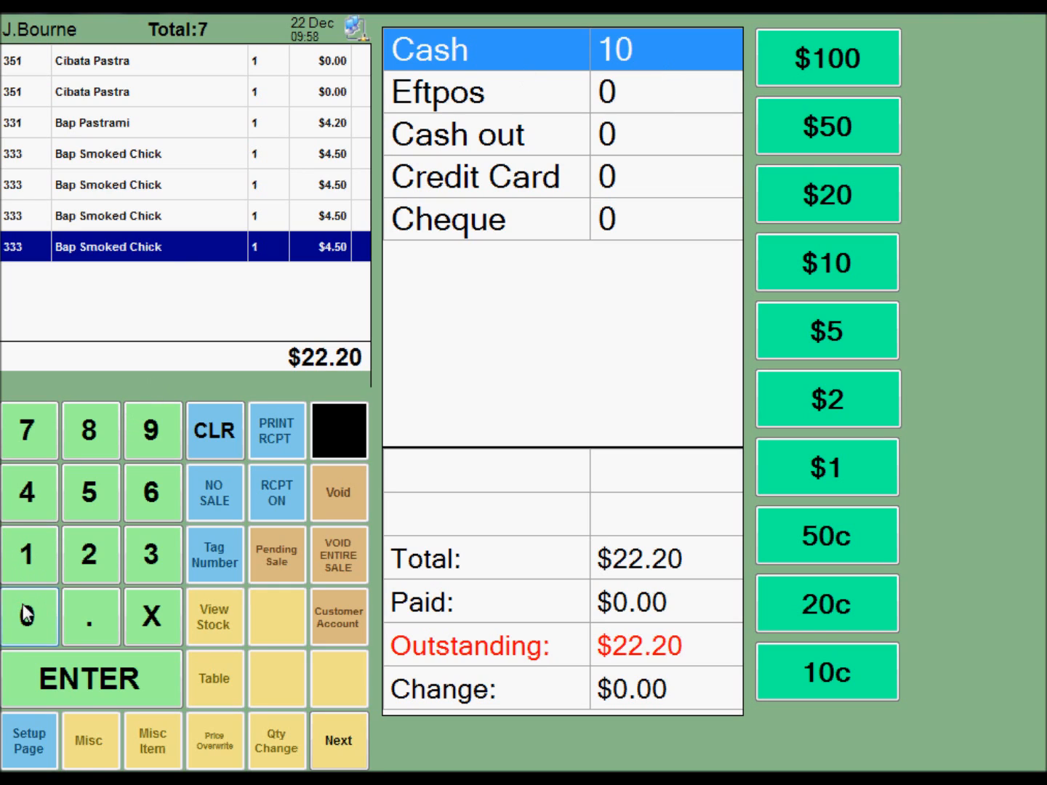
pyautogui.click(564, 93)
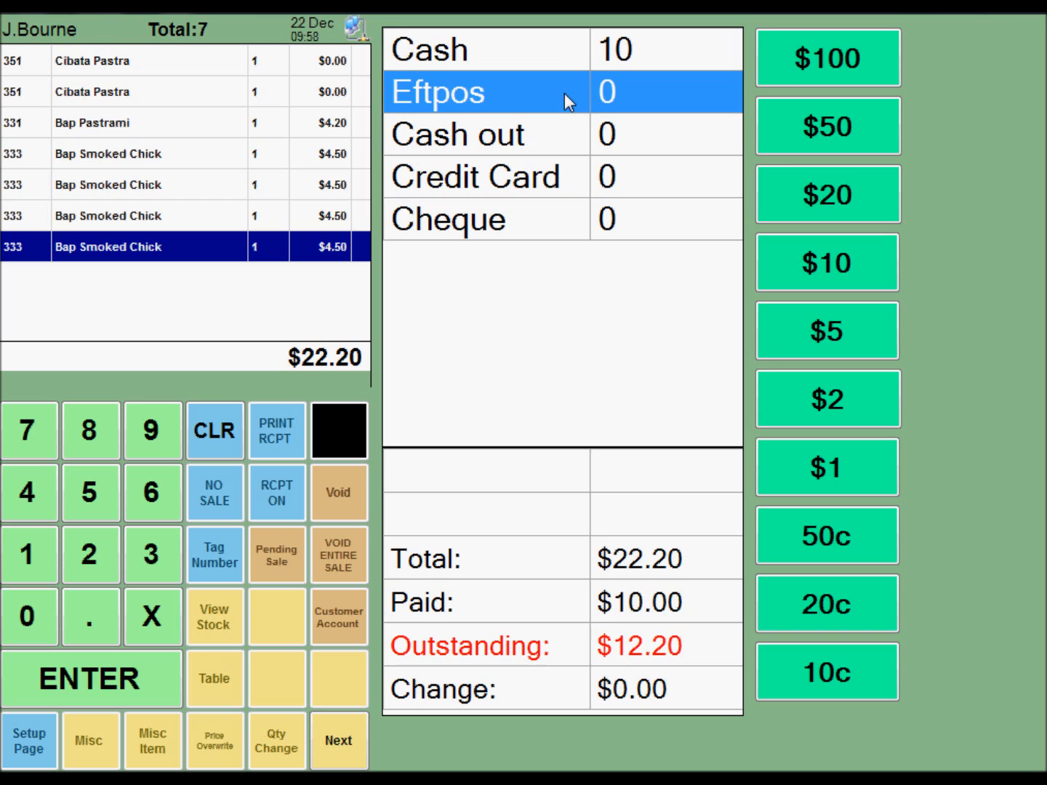
pyautogui.click(577, 44)
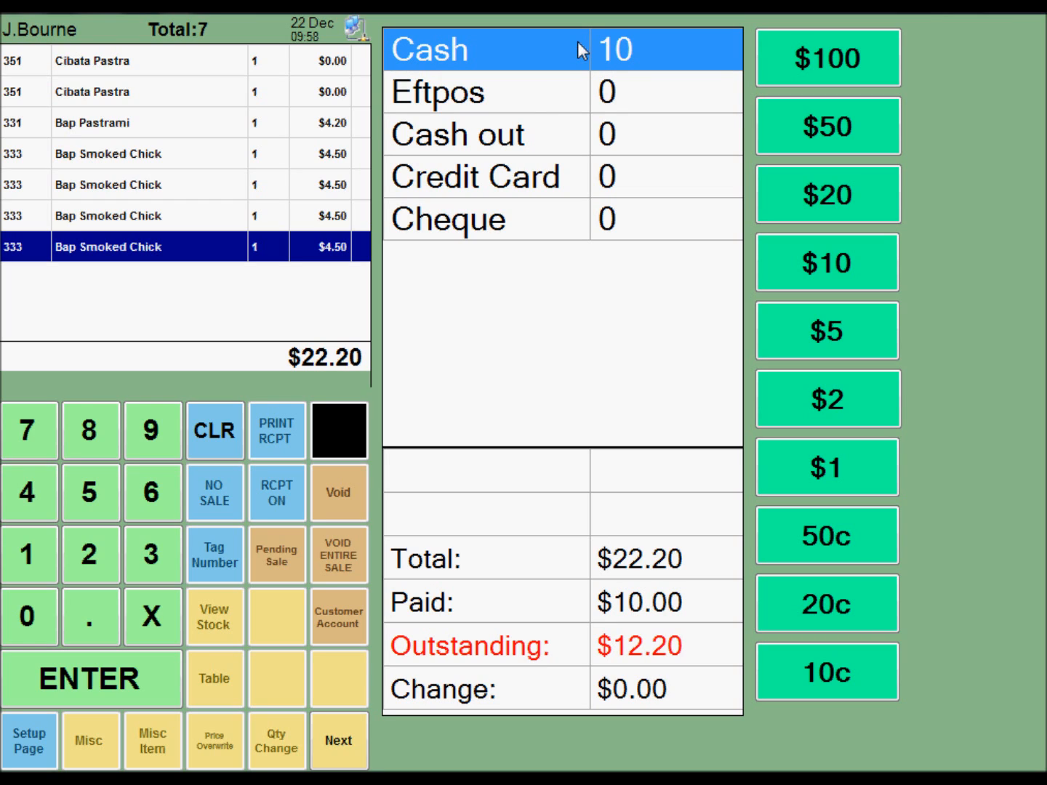
pyautogui.click(220, 445)
pyautogui.click(607, 93)
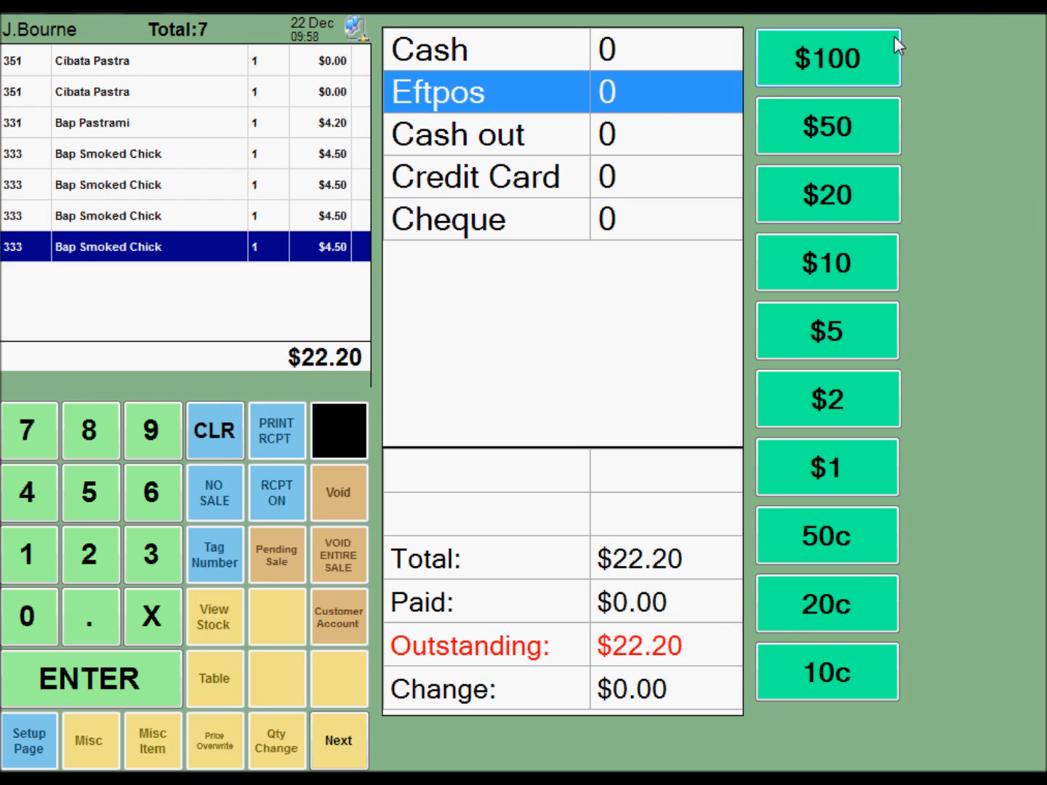
pyautogui.click(582, 56)
pyautogui.click(582, 98)
pyautogui.click(574, 59)
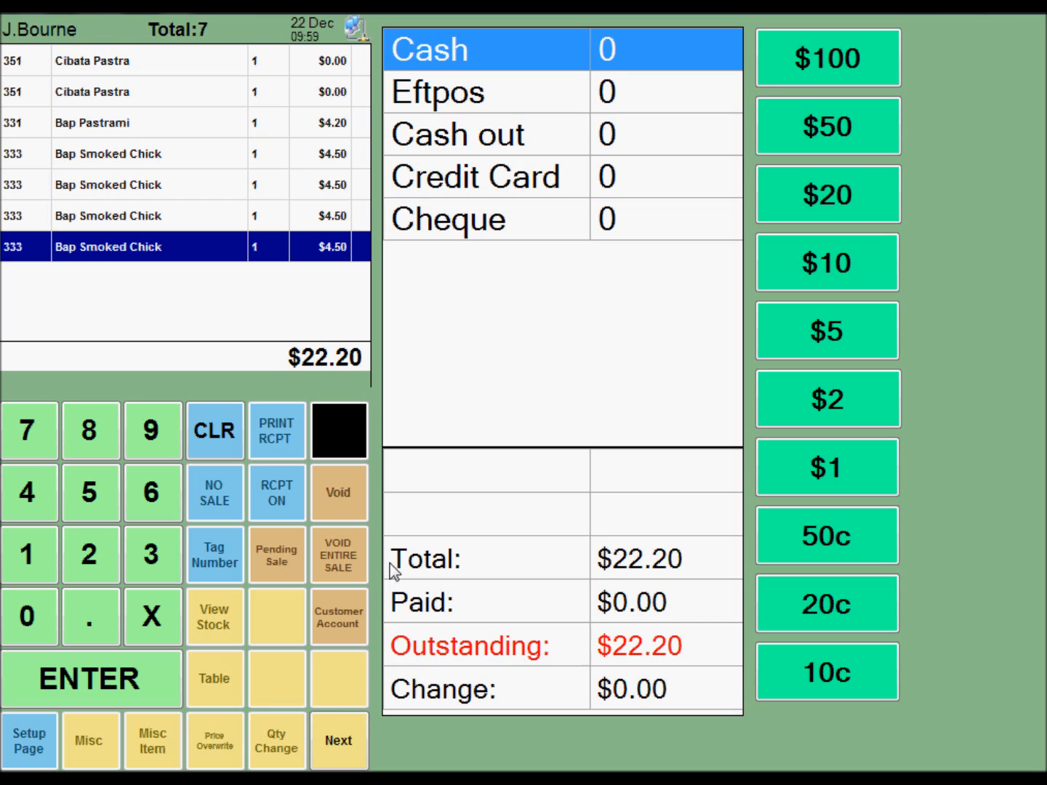
# Step: Enter a partial Cash amount of 10 once more, switch to Eftpos and back, and clear the amount
pyautogui.click(15, 579)
pyautogui.click(14, 614)
pyautogui.click(520, 94)
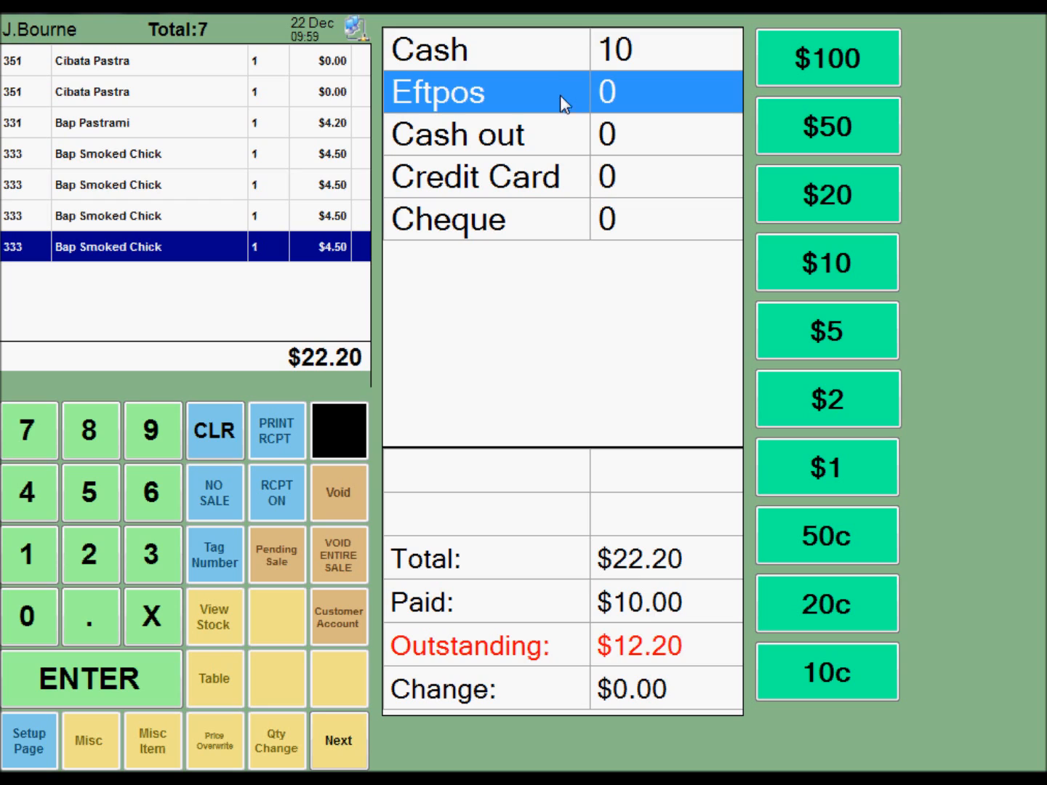
pyautogui.click(540, 64)
pyautogui.click(213, 429)
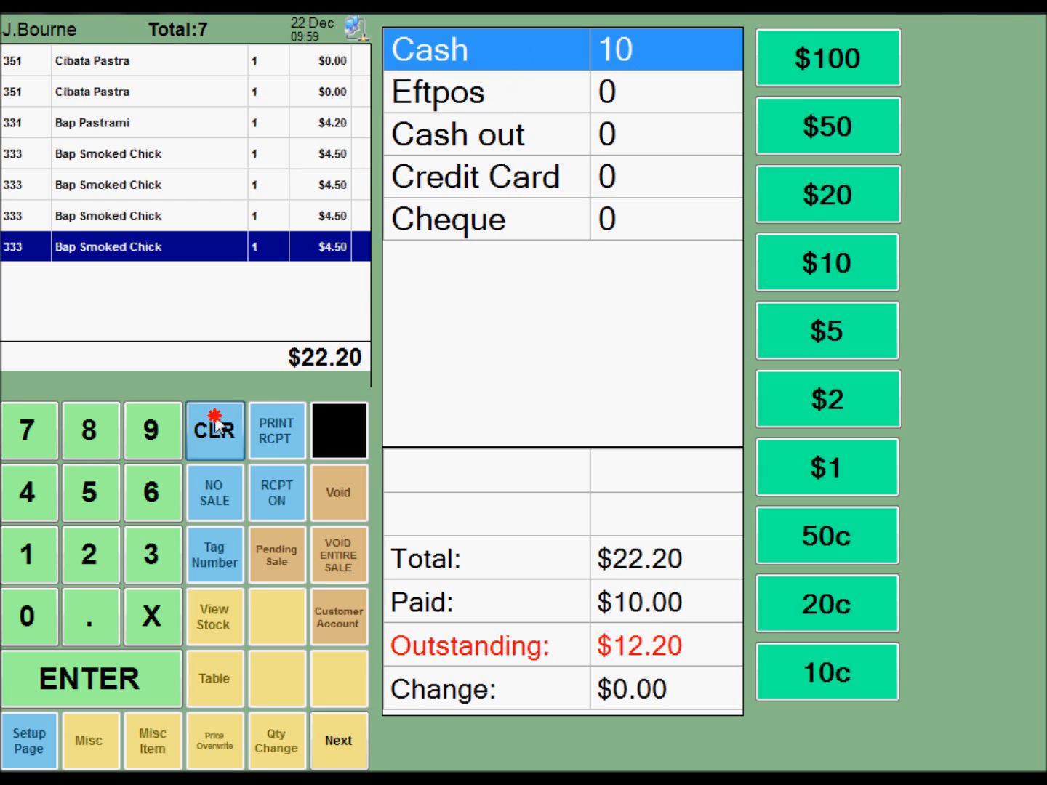
# Step: Split the payment with a $10 note and the remaining 12.20 on Eftpos, and finalize the sale
pyautogui.click(548, 102)
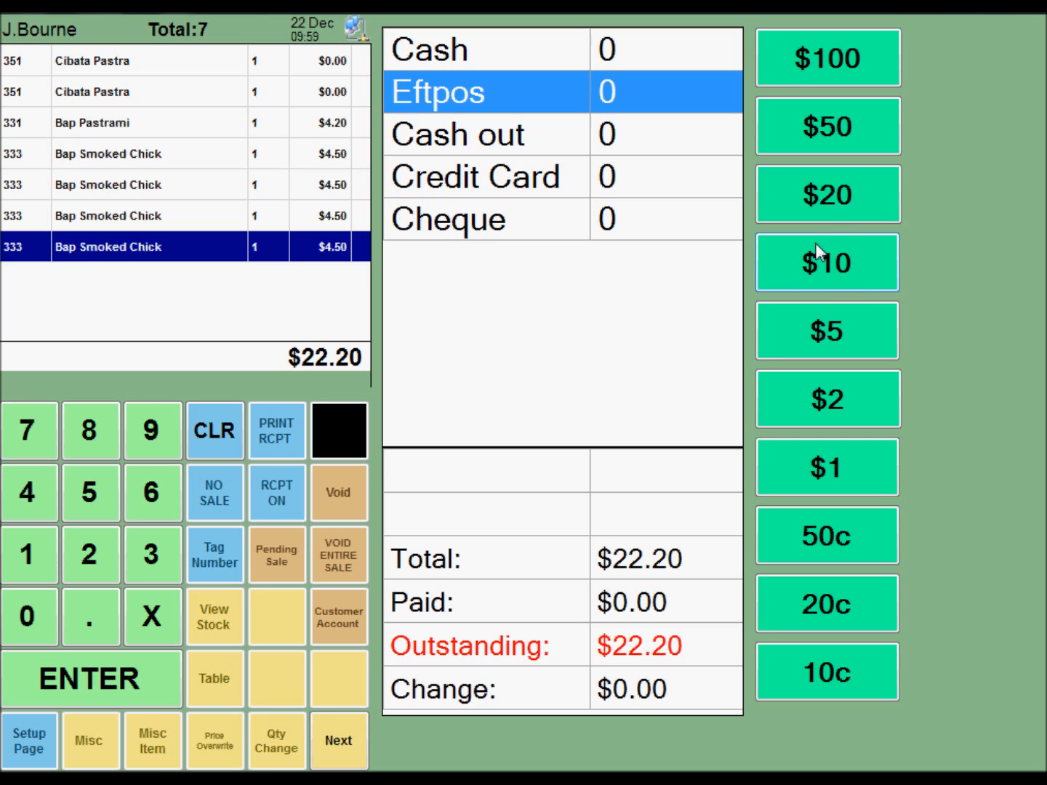
pyautogui.click(810, 268)
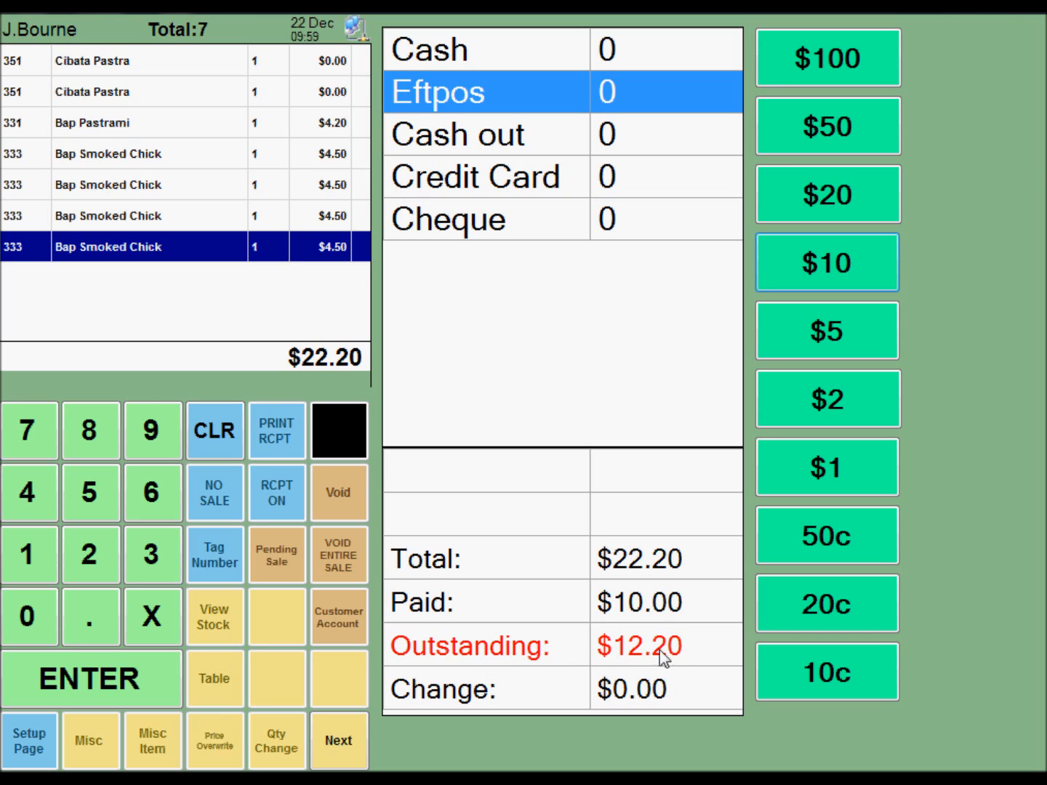
pyautogui.click(559, 110)
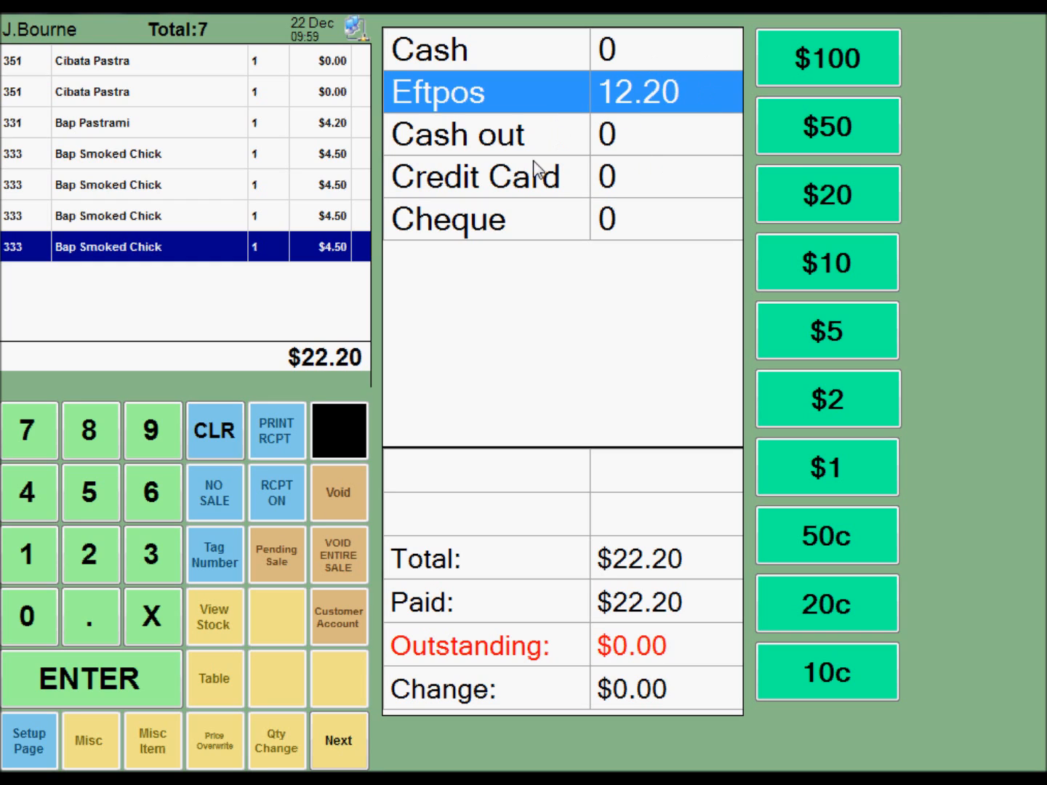
pyautogui.click(91, 664)
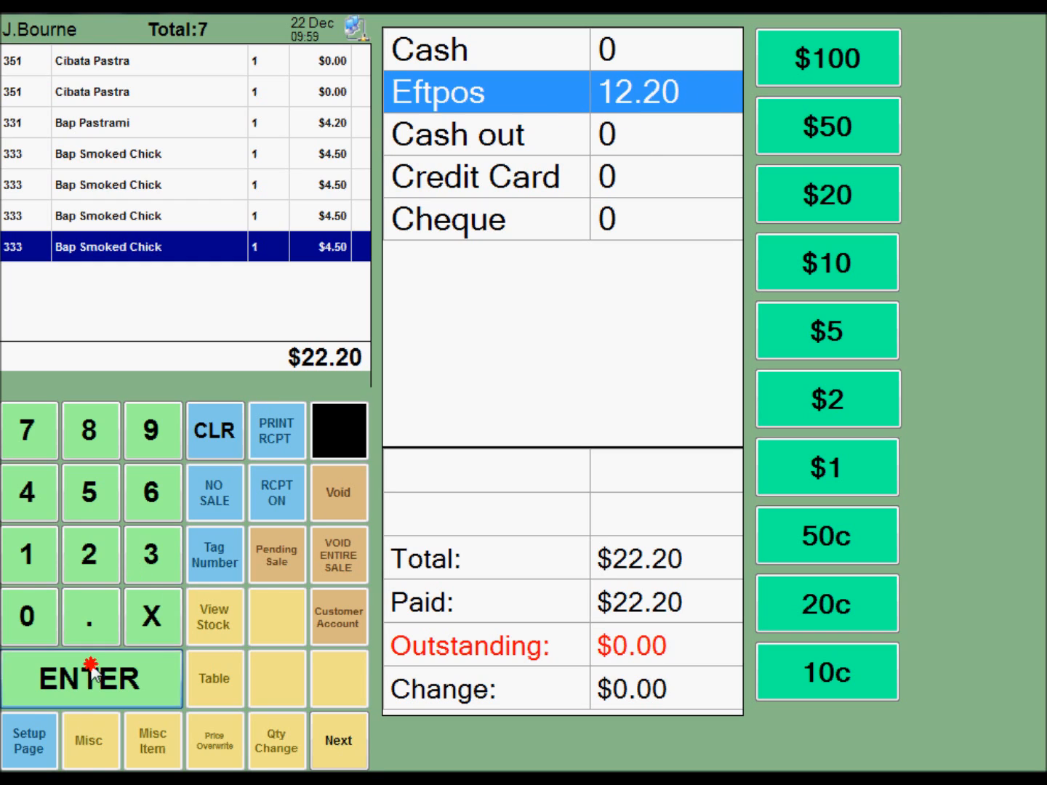
pyautogui.click(90, 579)
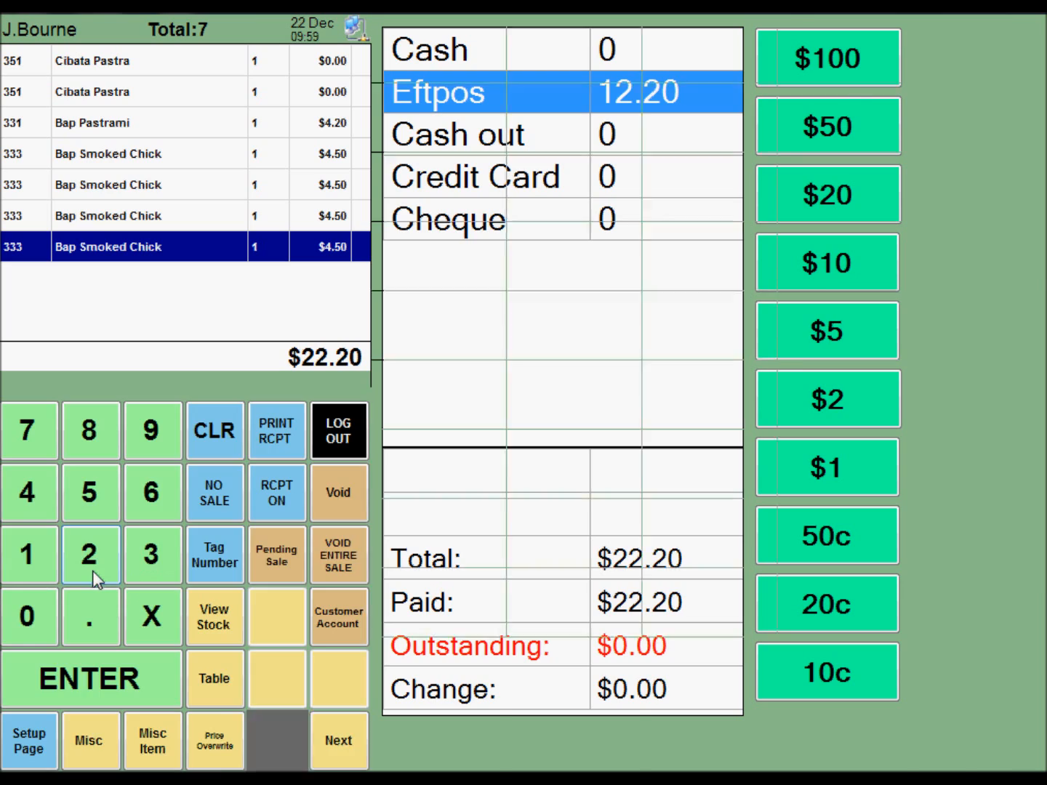